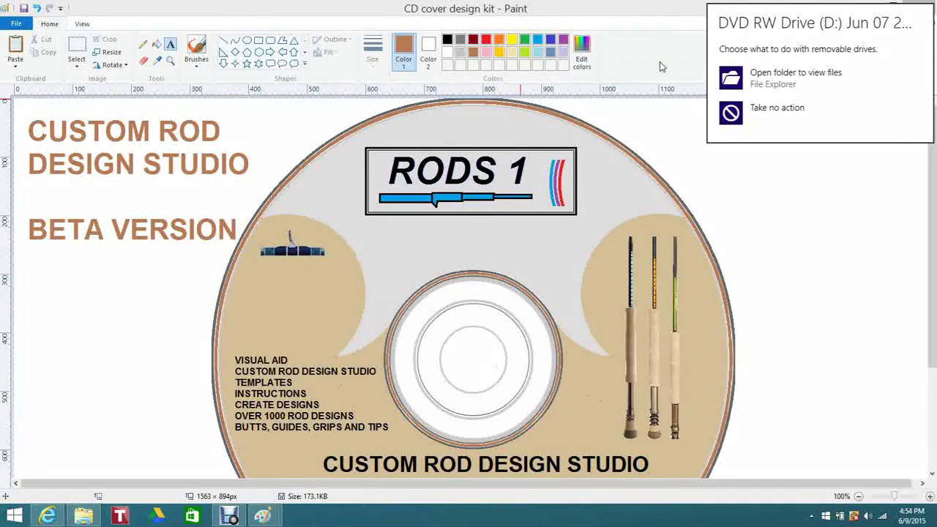
# Step: Open the inserted DVD's files in a File Explorer window
pyautogui.click(765, 80)
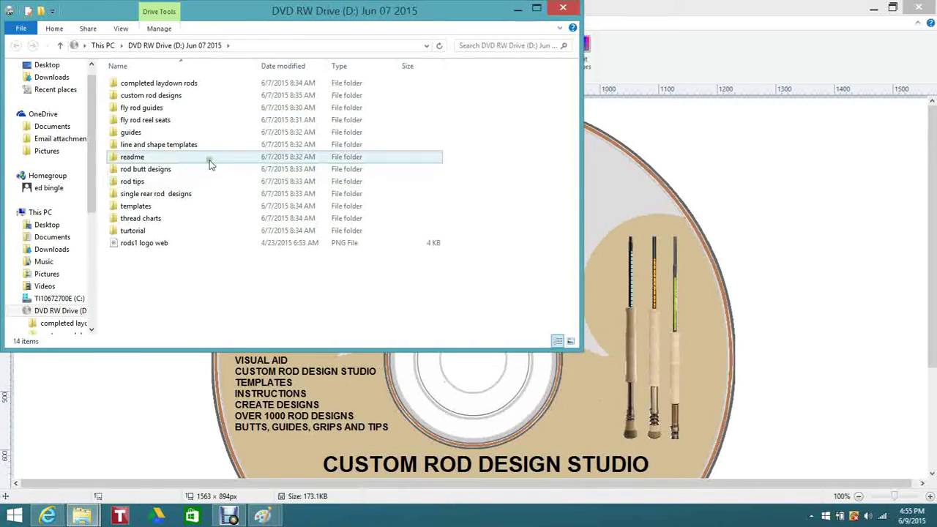
# Step: Open the completed laydown rods folder and show its images as extra large icons
pyautogui.moveTo(141, 84); pyautogui.dragTo(143, 87)
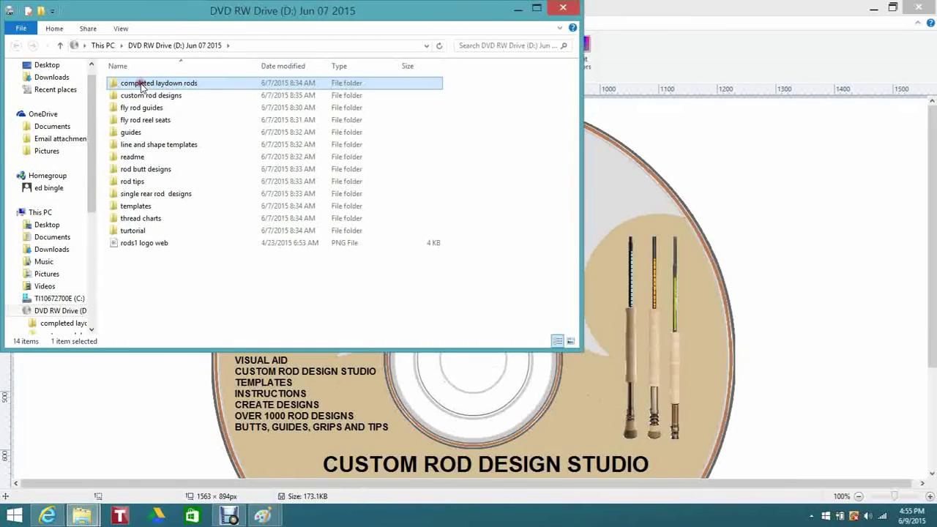
pyautogui.doubleClick(141, 84)
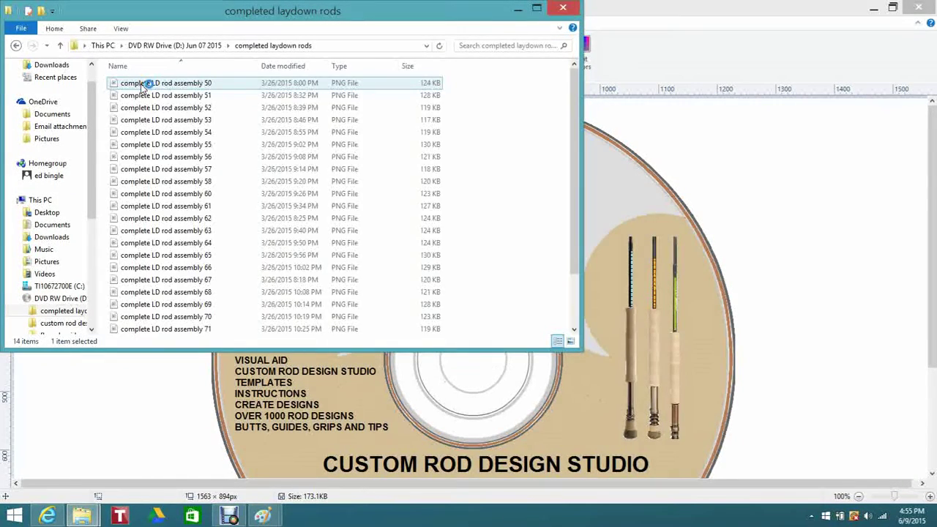
pyautogui.click(119, 30)
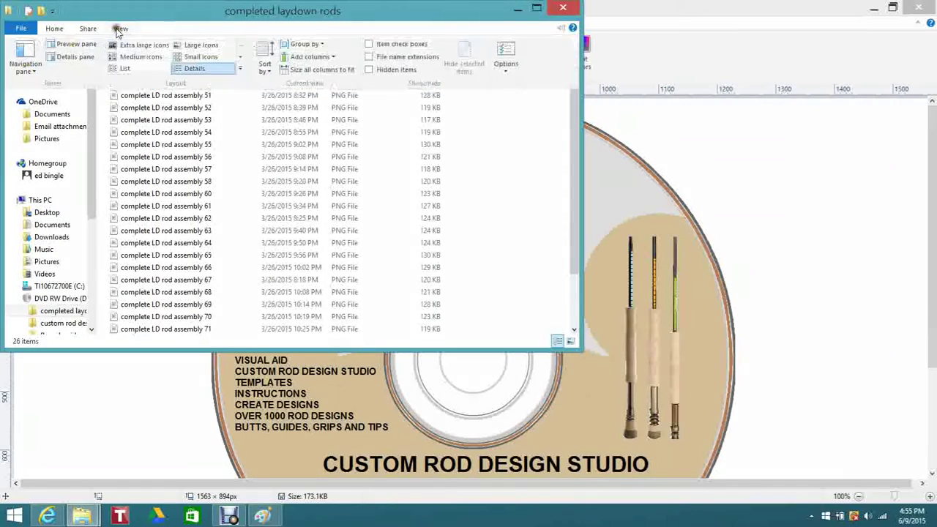
pyautogui.click(192, 44)
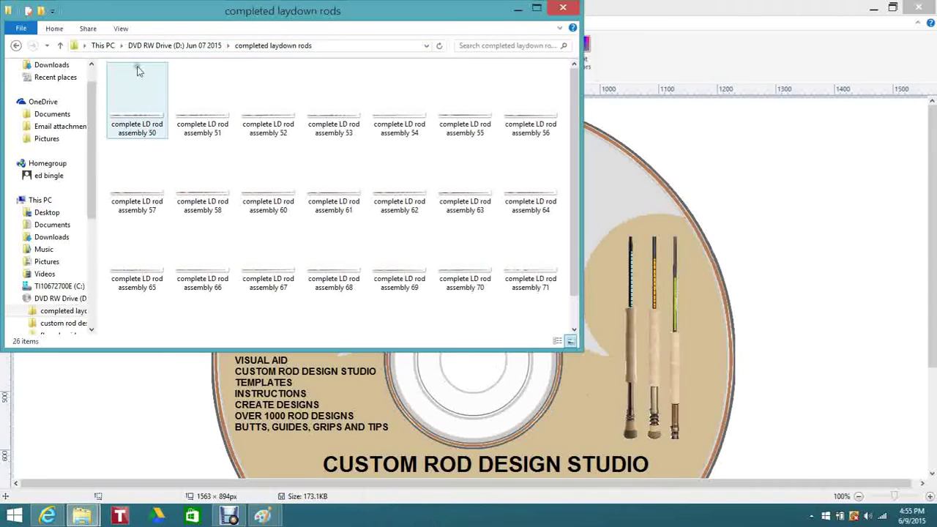
pyautogui.click(121, 28)
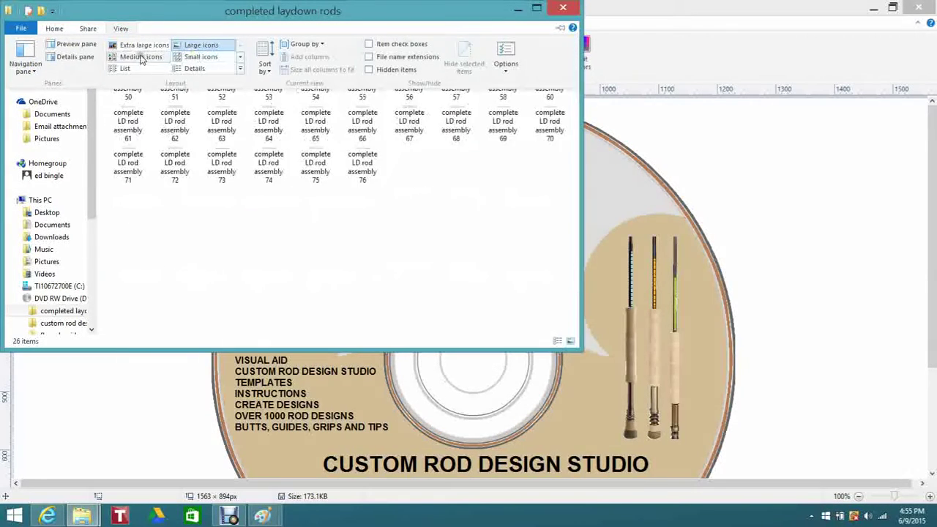
pyautogui.click(140, 44)
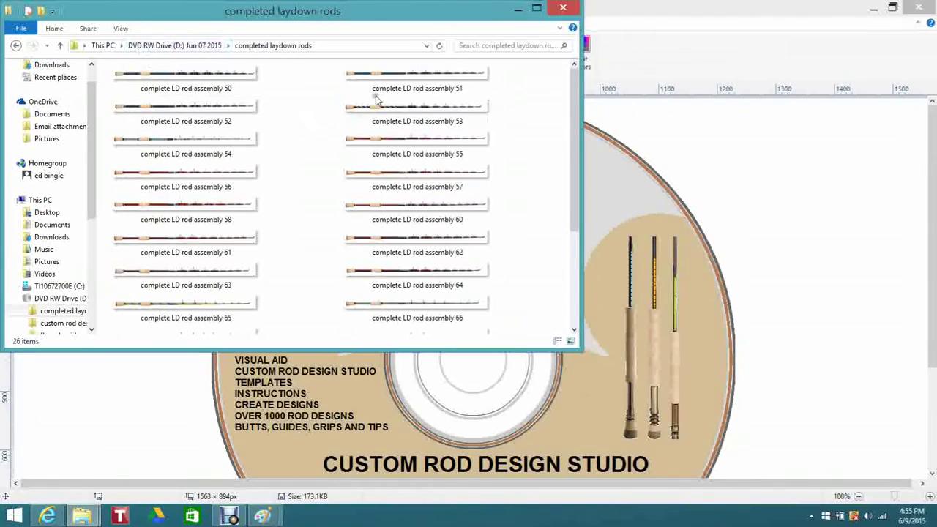
# Step: View complete LD rod assembly 50 in Paint, close it, and return to the DVD's top folder
pyautogui.click(219, 79)
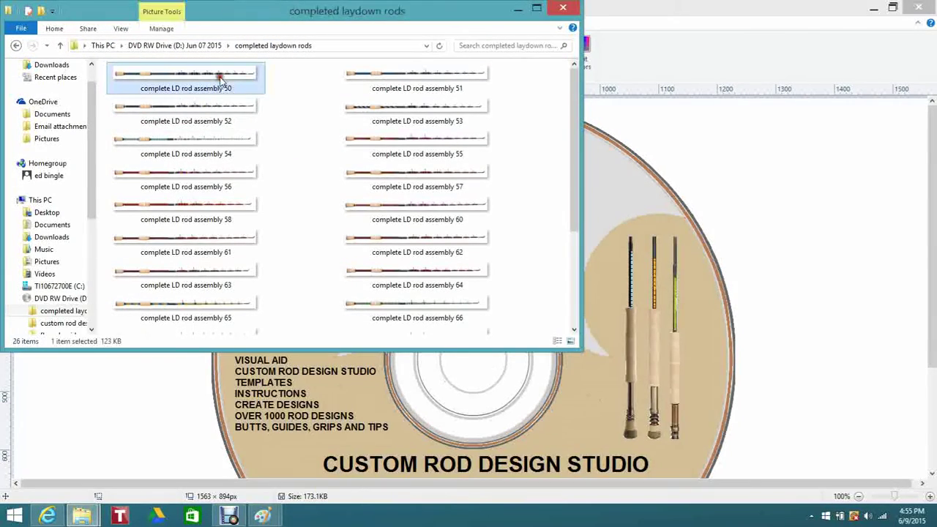
pyautogui.doubleClick(219, 79)
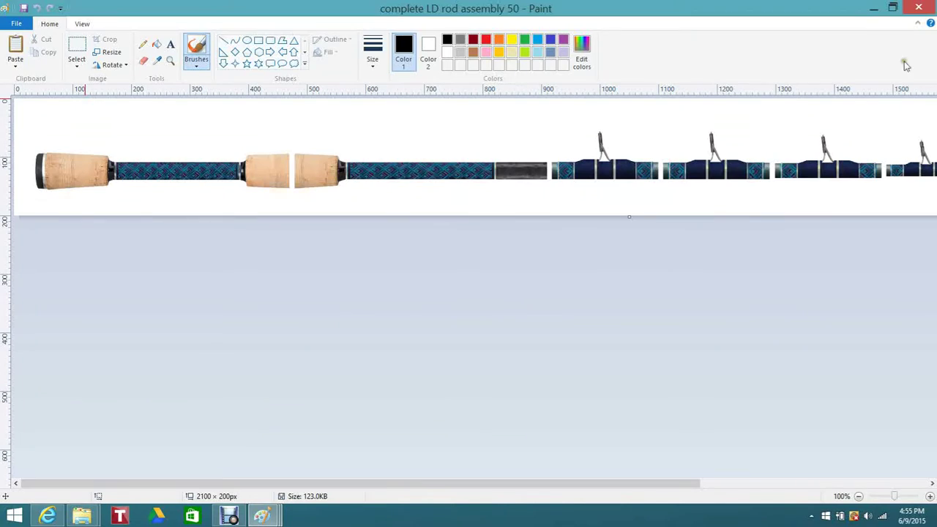
pyautogui.click(924, 11)
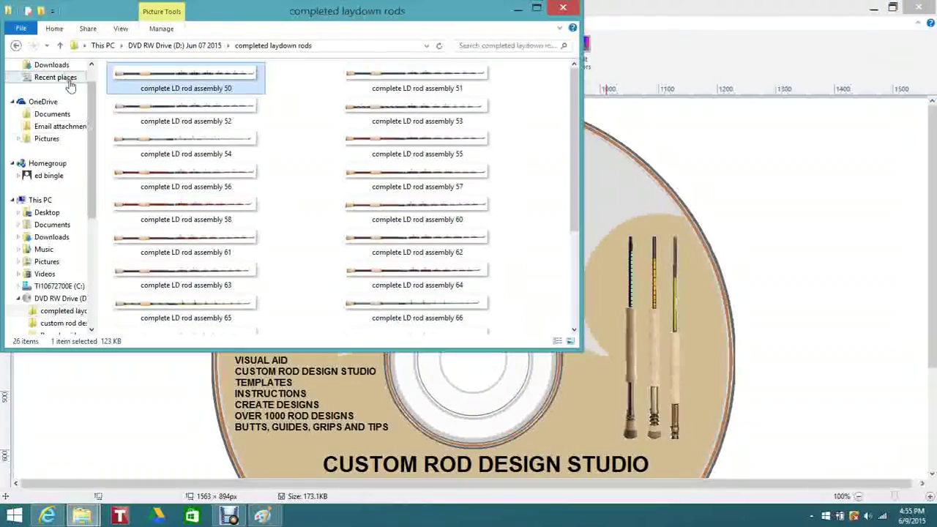
pyautogui.click(16, 45)
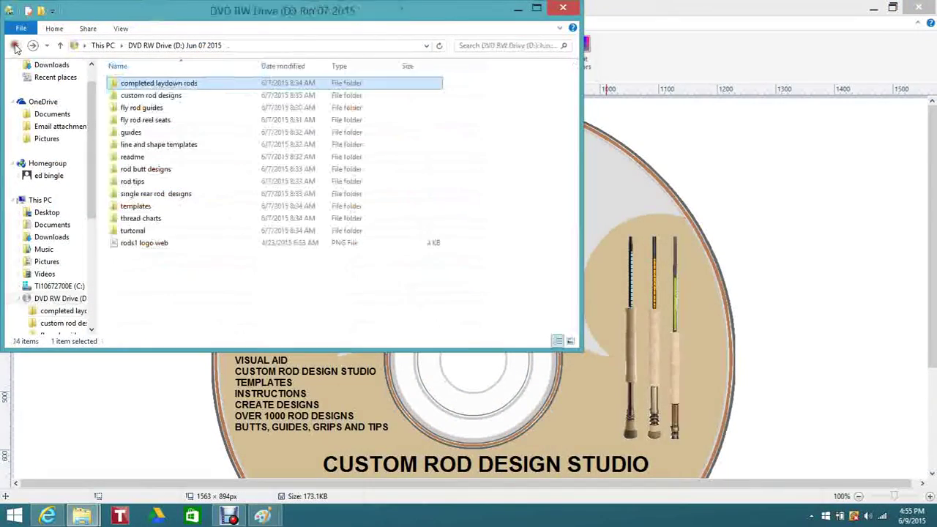
# Step: Open the custom rod designs folder and display its images as large icons
pyautogui.doubleClick(136, 98)
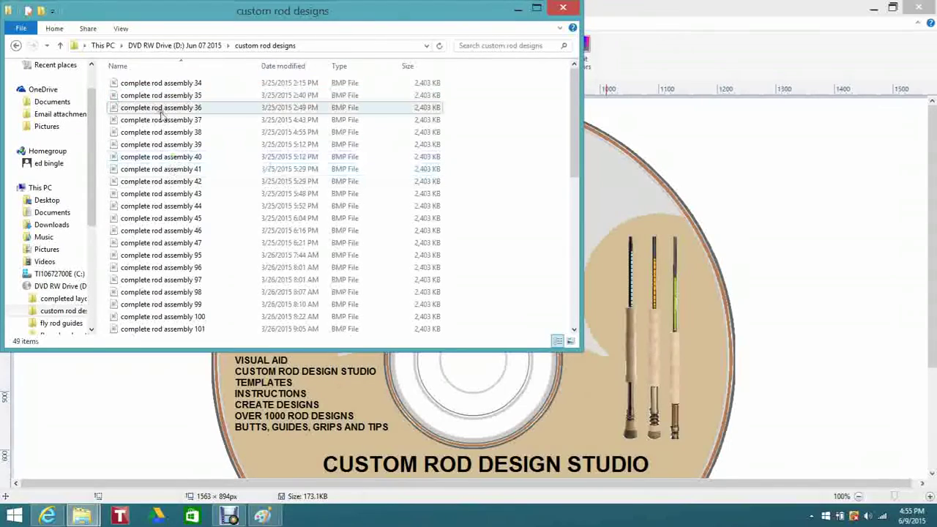
pyautogui.click(121, 29)
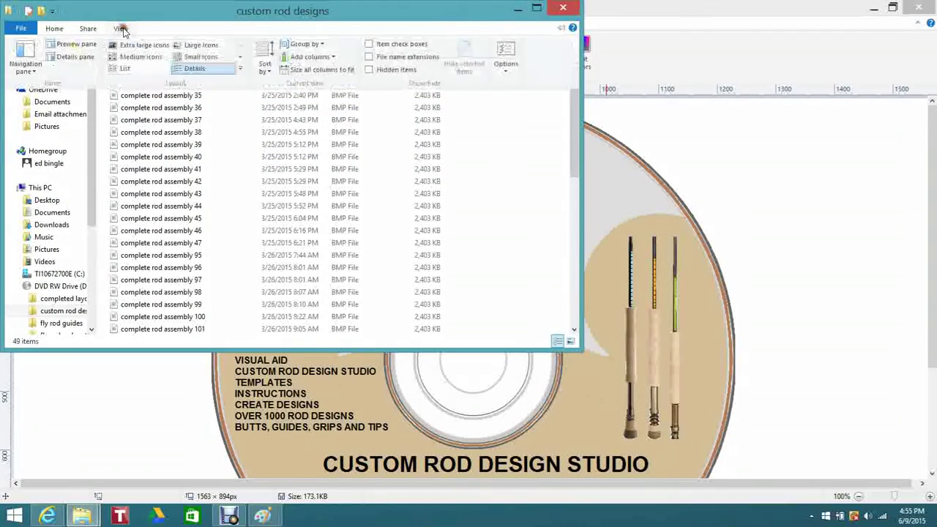
pyautogui.click(199, 46)
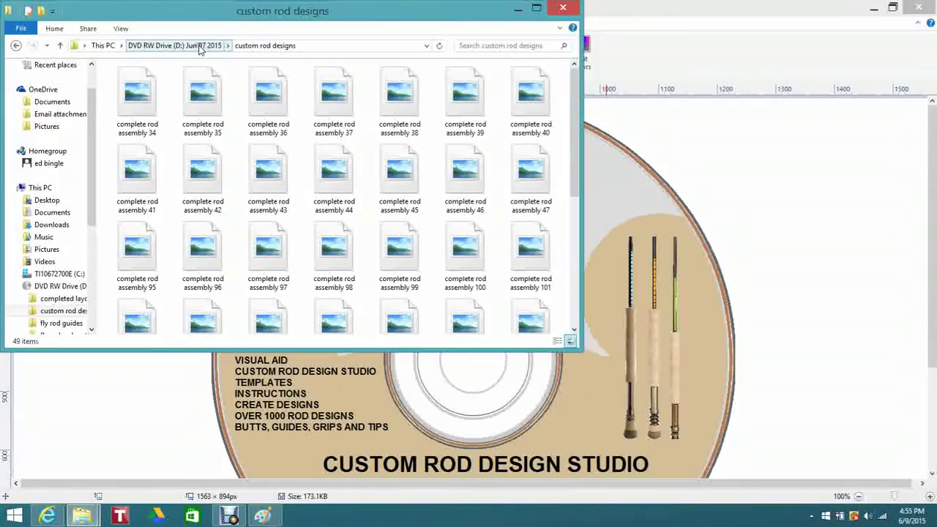
pyautogui.click(123, 29)
pyautogui.click(124, 29)
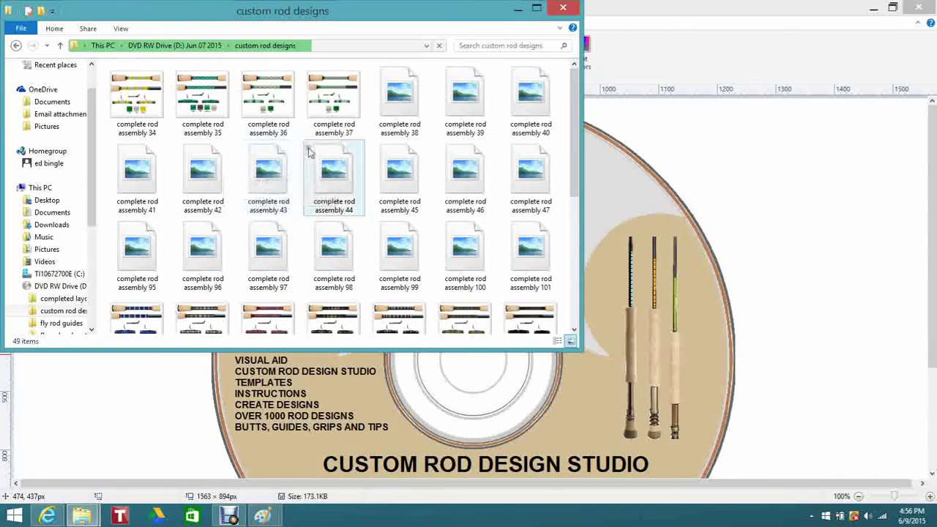
# Step: View complete rod assembly 36 in Paint, close it, and return to the DVD's top folder
pyautogui.click(273, 109)
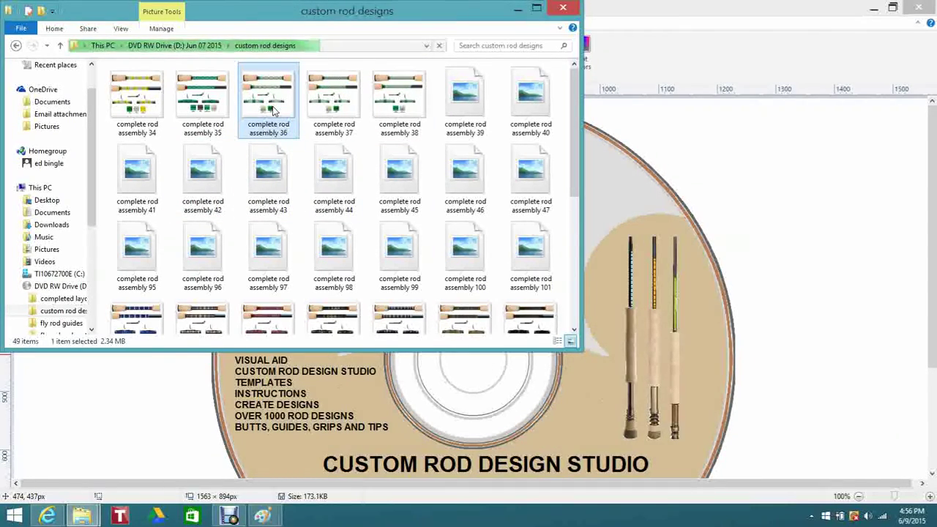
pyautogui.doubleClick(273, 108)
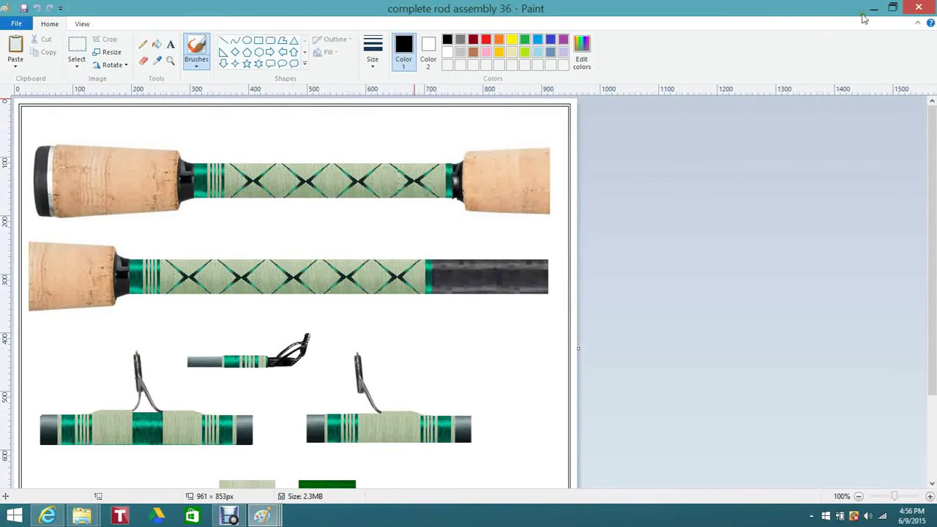
pyautogui.click(920, 9)
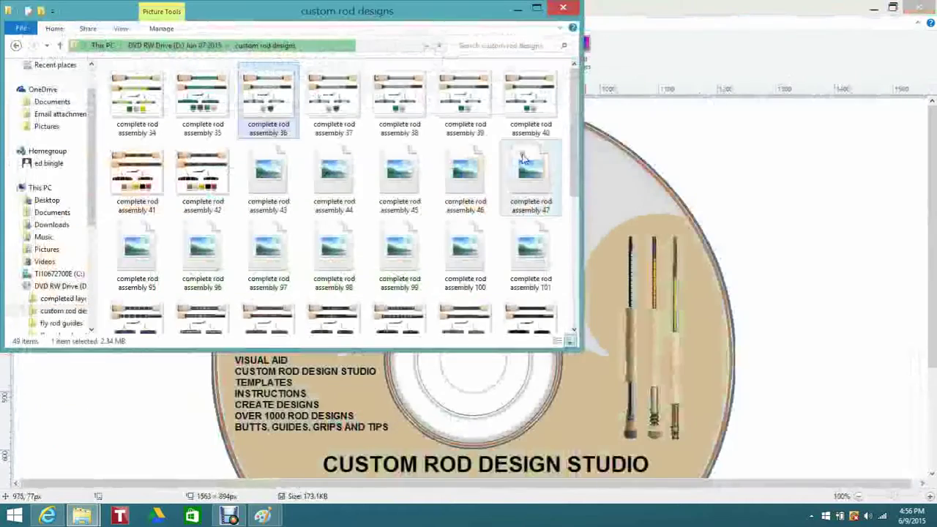
pyautogui.click(15, 46)
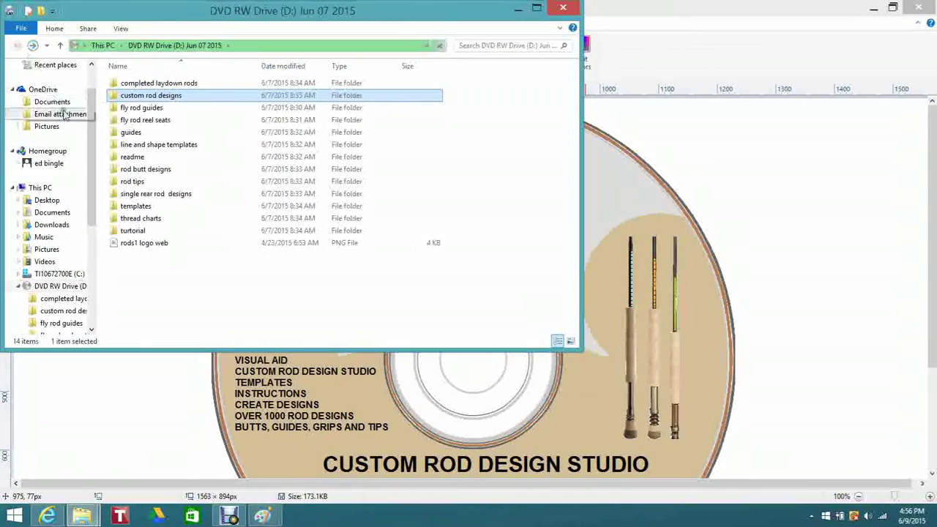
# Step: Open the fly rod guides folder with its images shown as large icons
pyautogui.click(145, 108)
pyautogui.doubleClick(144, 109)
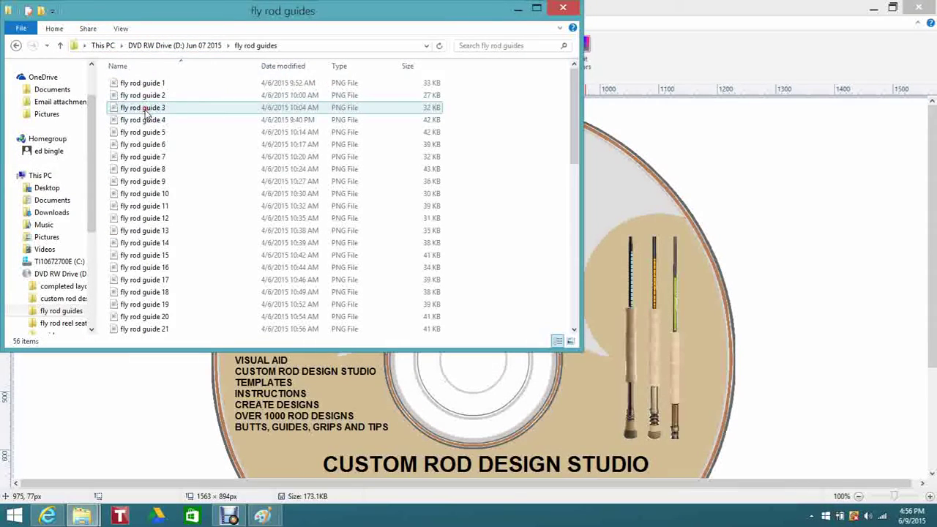
pyautogui.click(121, 29)
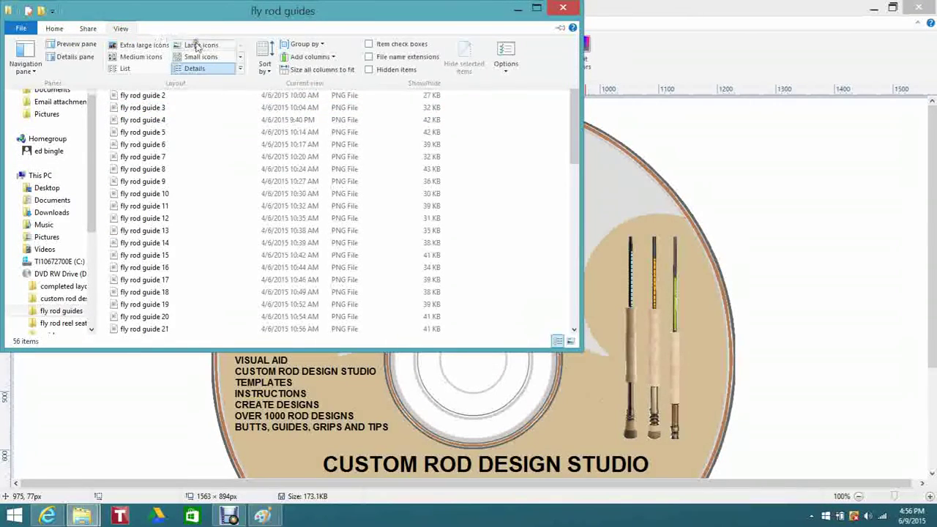
pyautogui.click(192, 42)
pyautogui.click(194, 50)
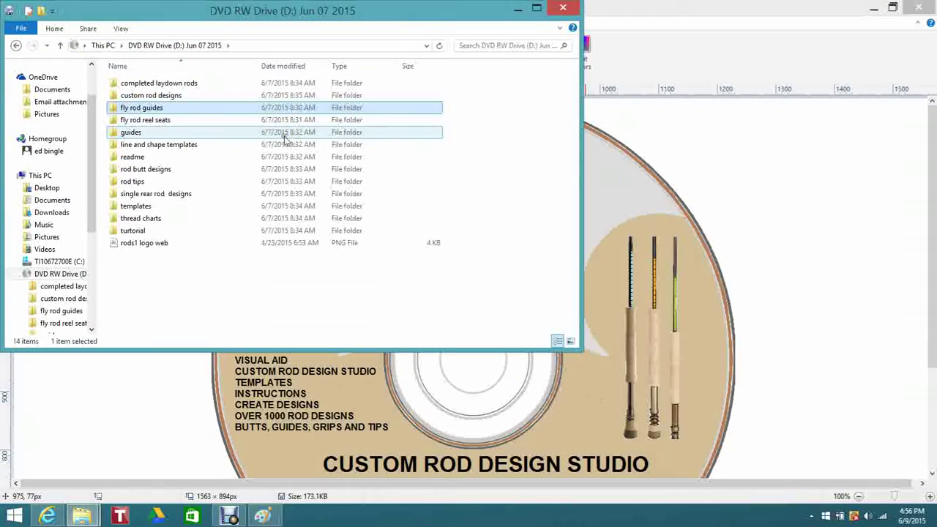
pyautogui.doubleClick(155, 107)
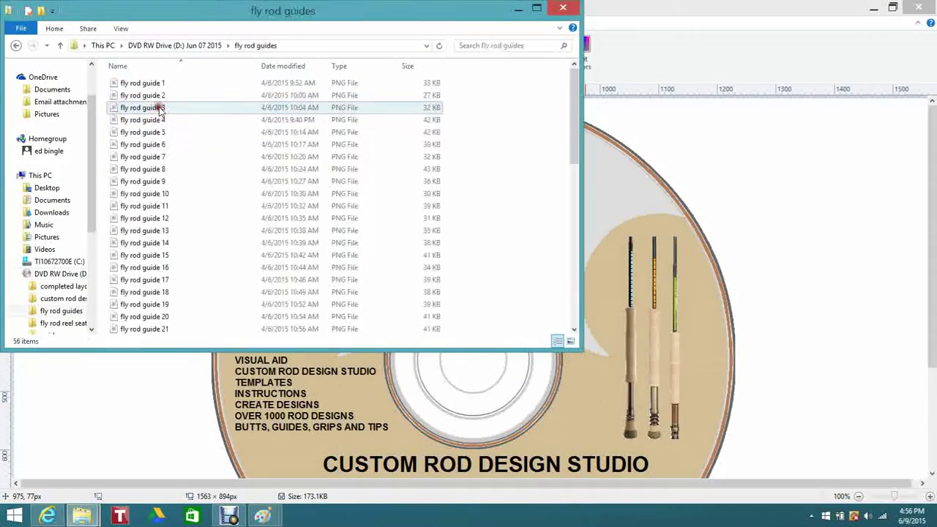
pyautogui.click(120, 29)
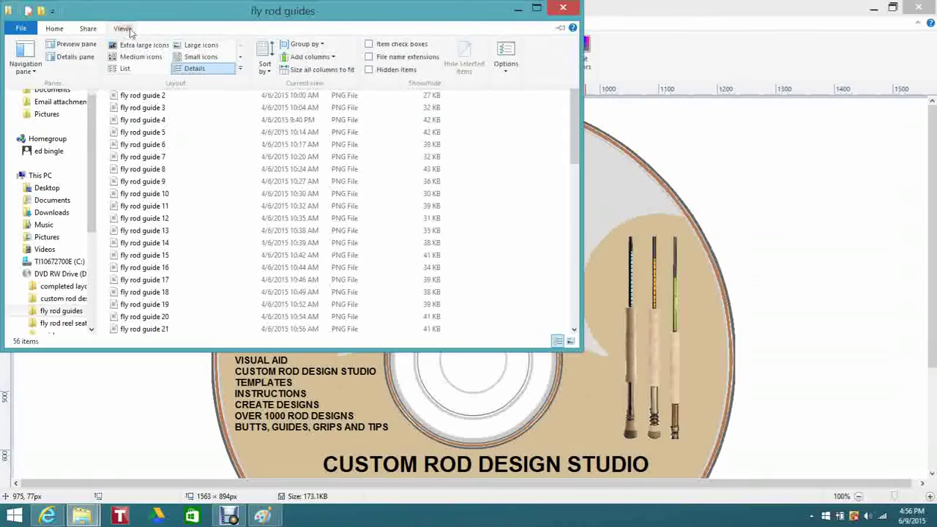
pyautogui.click(192, 43)
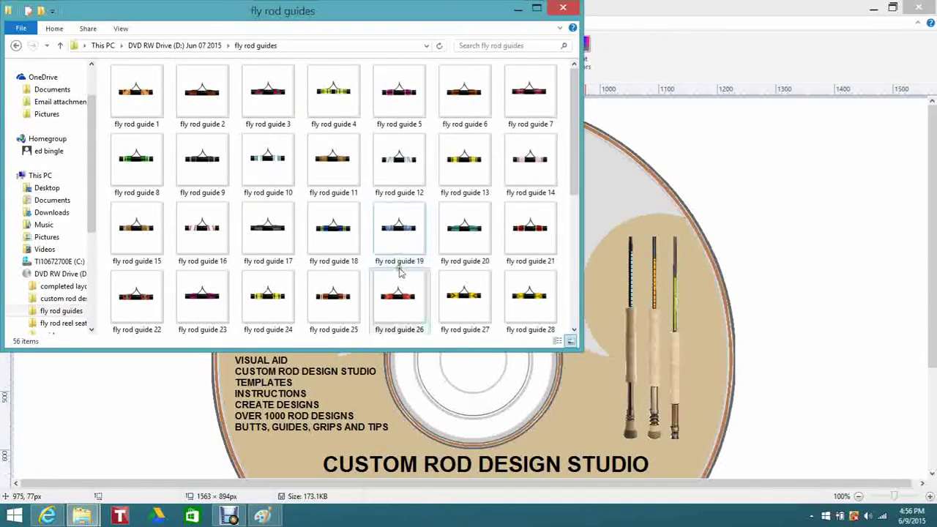
# Step: View fly rod guide 13 in Paint, close it, then open the fly rod reel seats folder
pyautogui.doubleClick(467, 173)
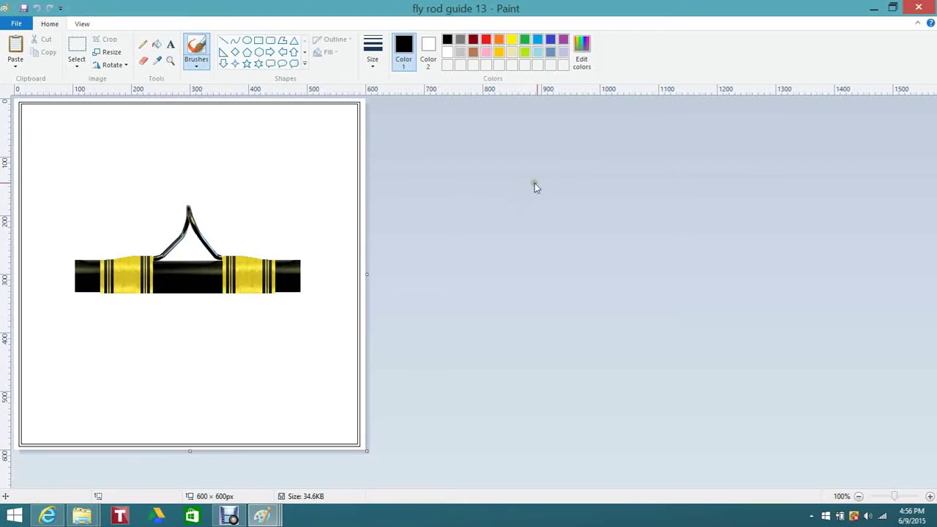
pyautogui.click(919, 9)
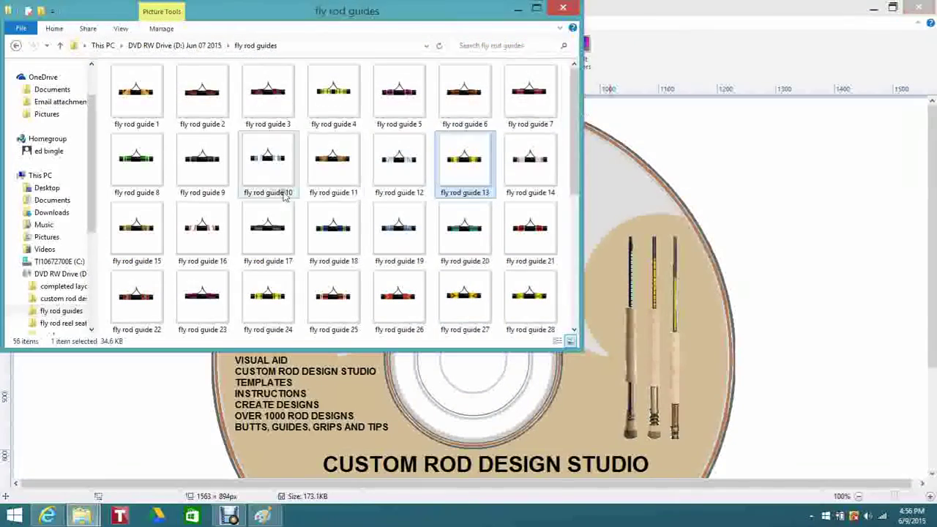
pyautogui.click(16, 46)
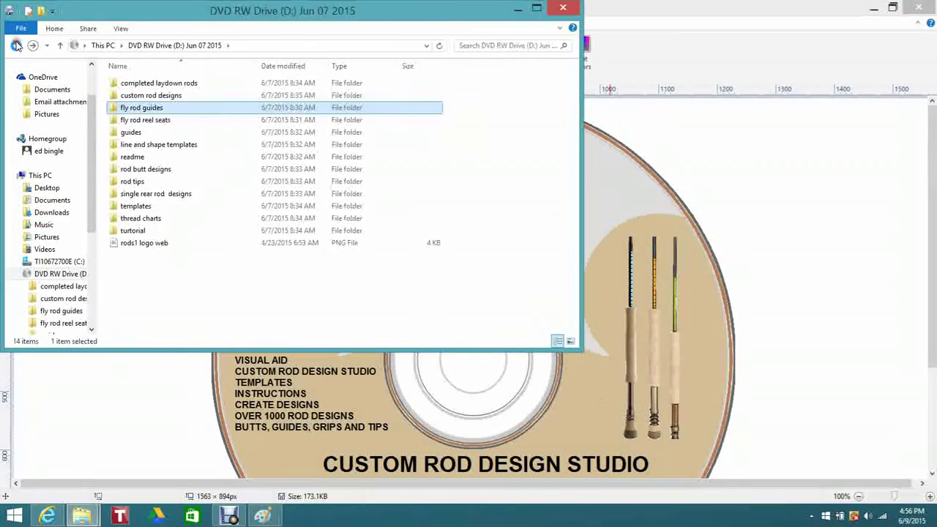
pyautogui.doubleClick(135, 120)
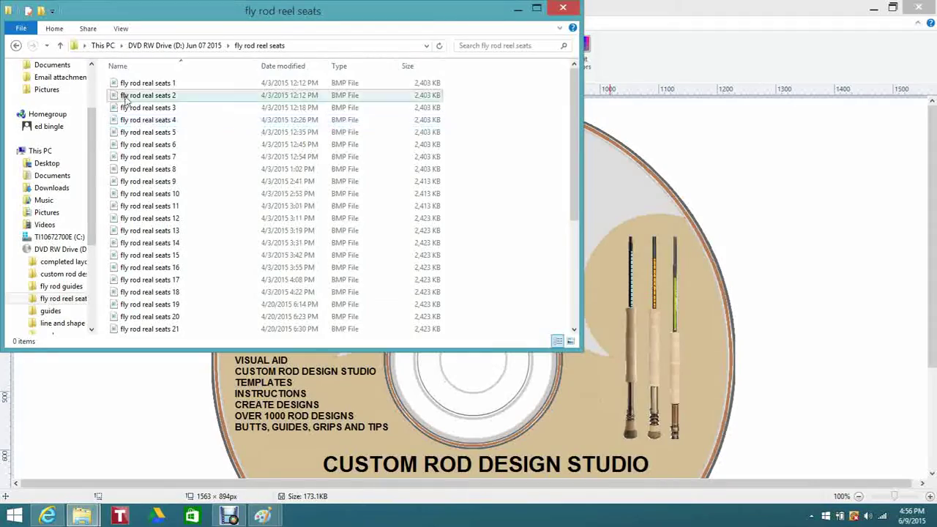
# Step: Show the fly rod reel seats images as large thumbnails and select reel seat image 26
pyautogui.click(121, 28)
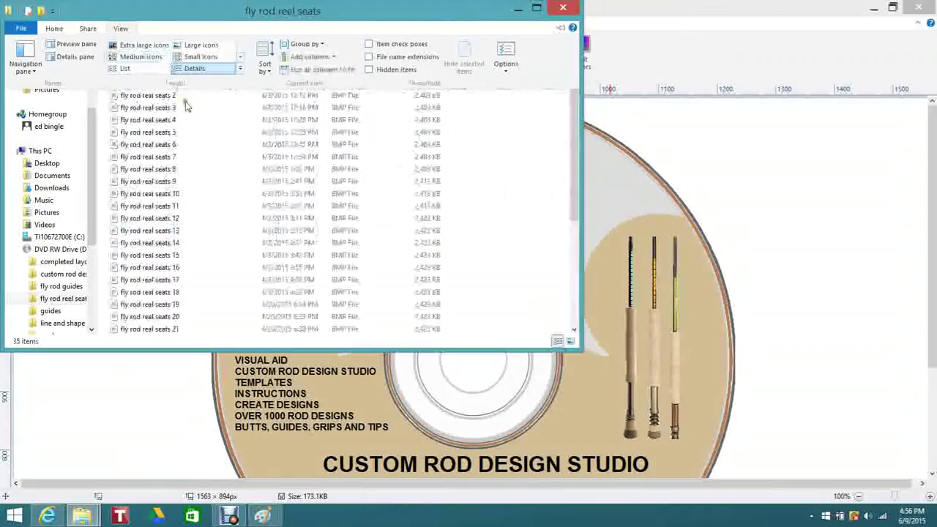
pyautogui.click(121, 30)
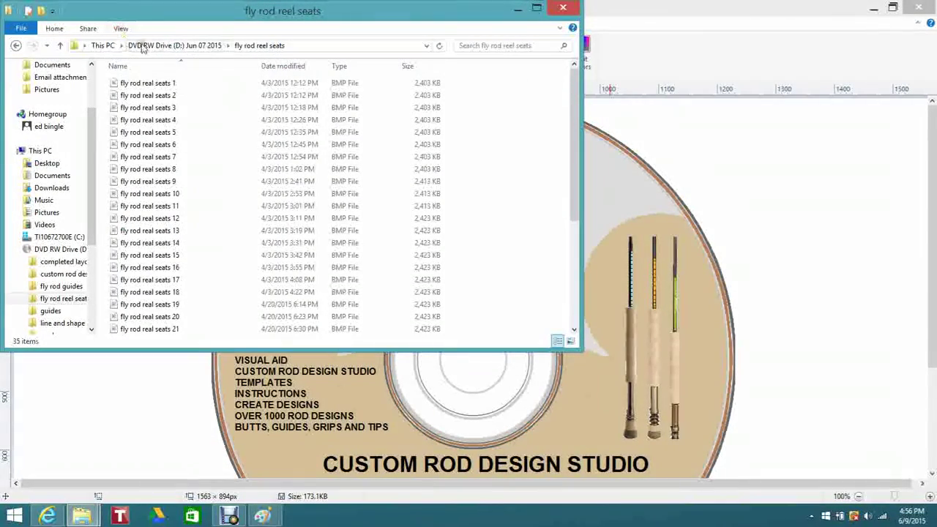
pyautogui.click(125, 29)
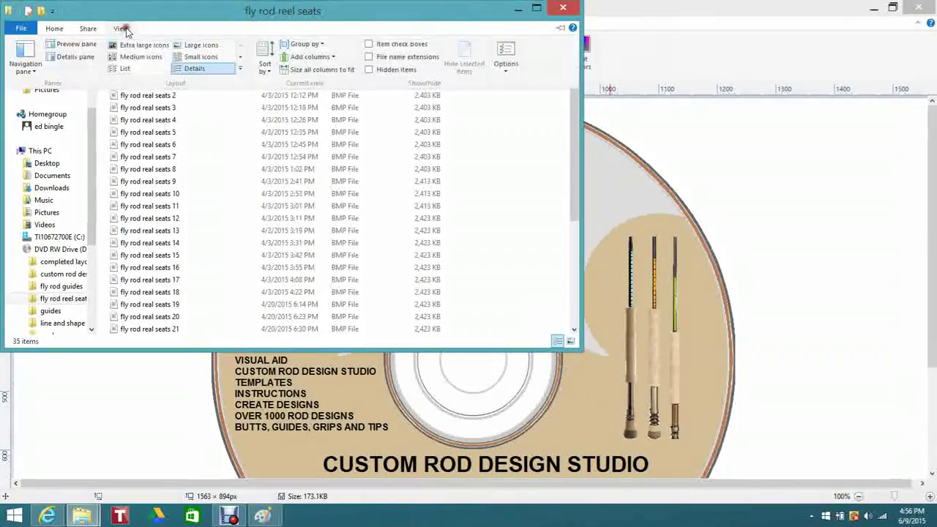
pyautogui.click(196, 44)
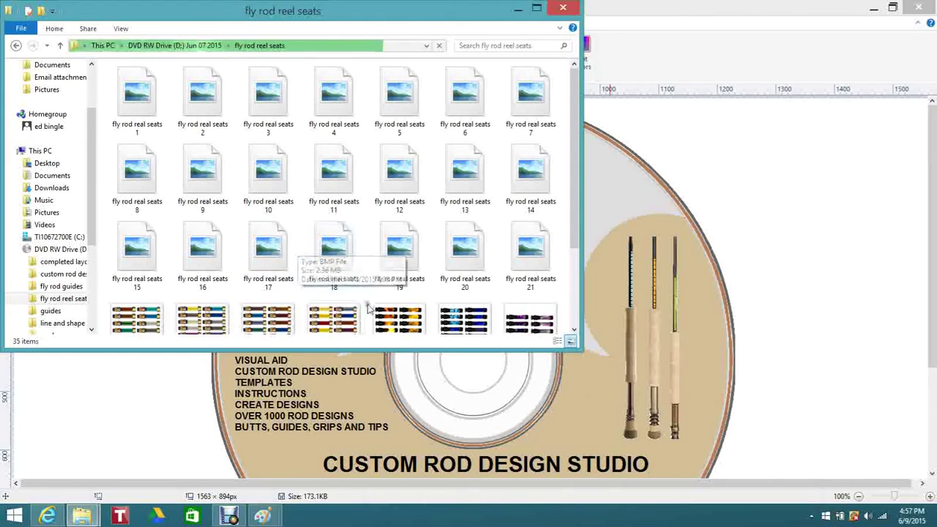
pyautogui.click(396, 325)
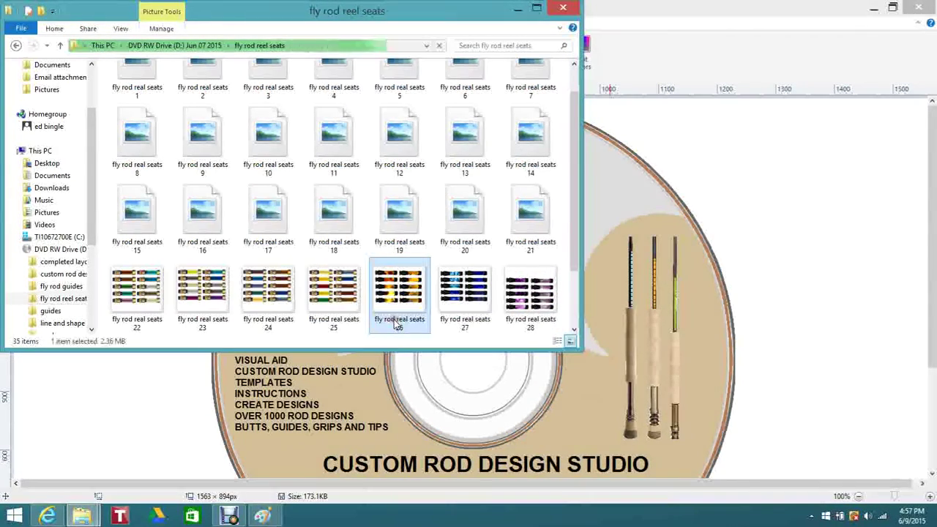
# Step: View reel seat image 26 in Paint, close it, and return to the DVD's top folders
pyautogui.doubleClick(407, 294)
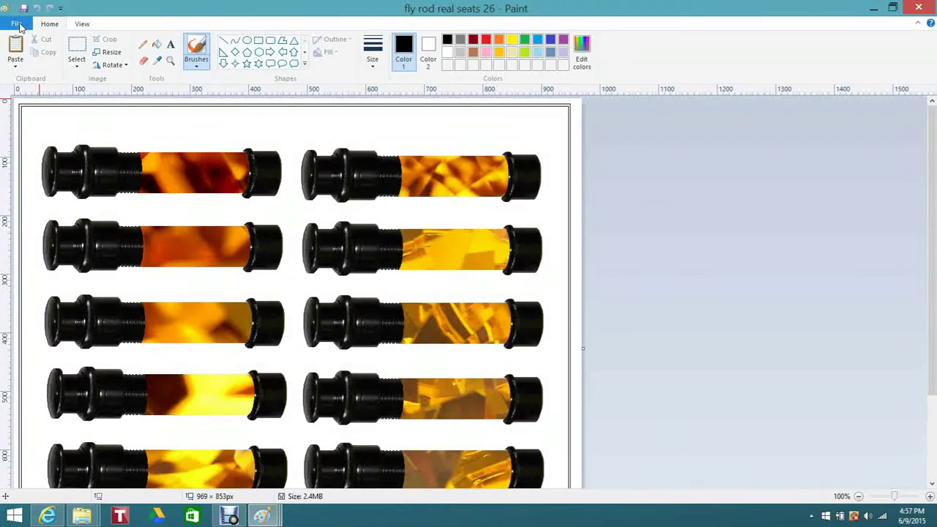
pyautogui.hotkey('alt', 'Tab')
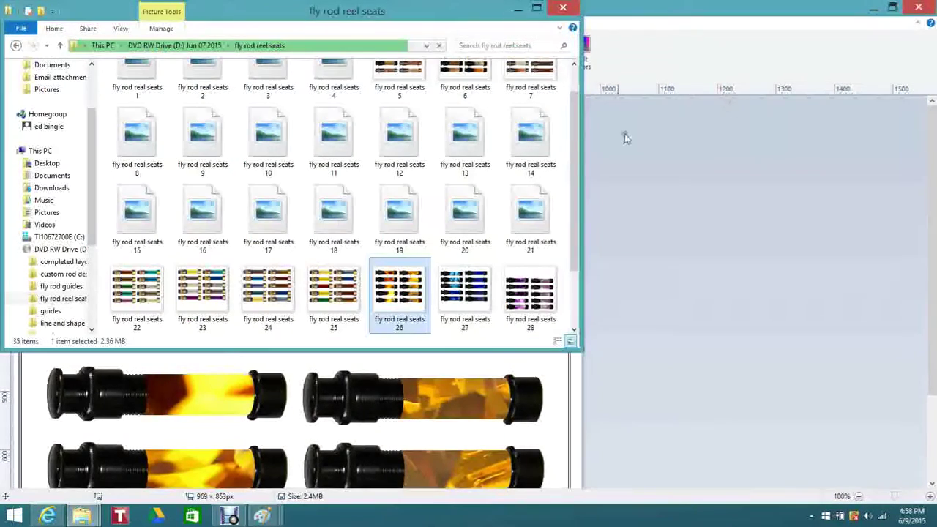
pyautogui.click(708, 168)
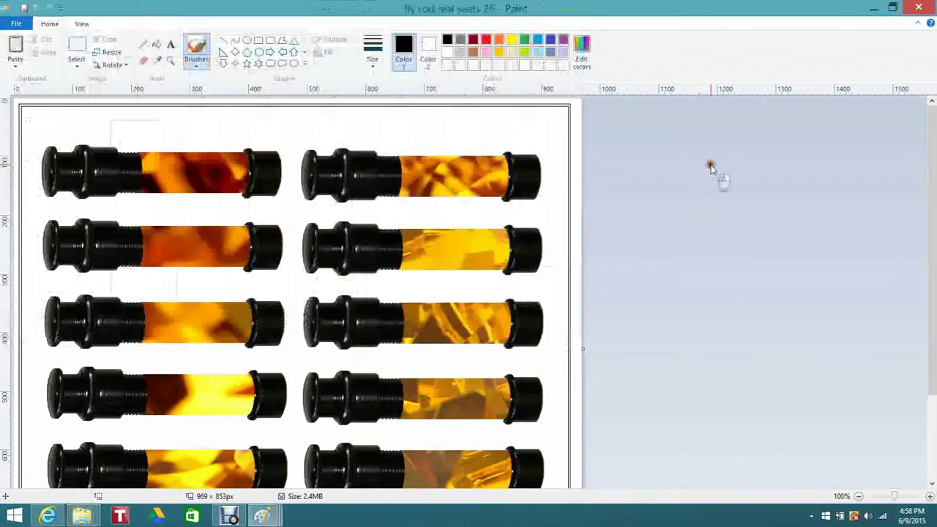
pyautogui.click(918, 7)
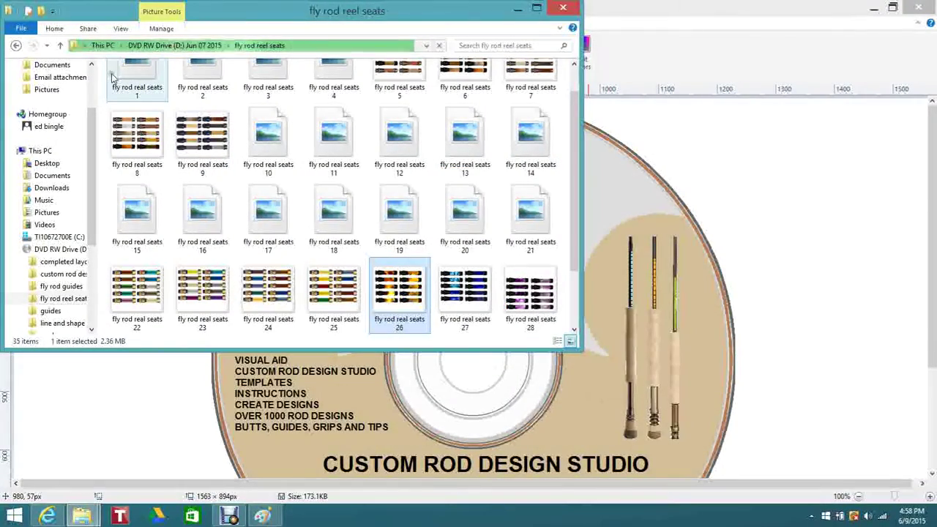
pyautogui.click(16, 46)
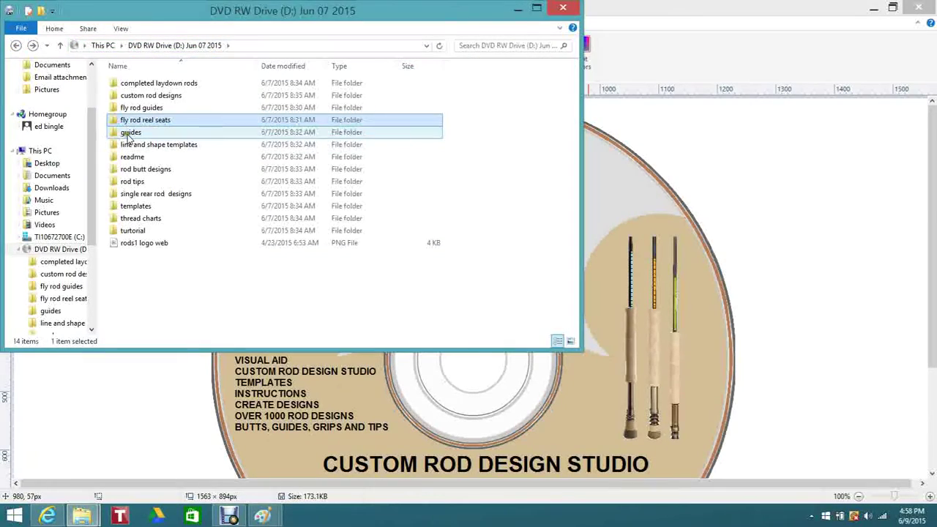
# Step: Open the guides folder and display its 189 guide images as large thumbnails
pyautogui.doubleClick(129, 133)
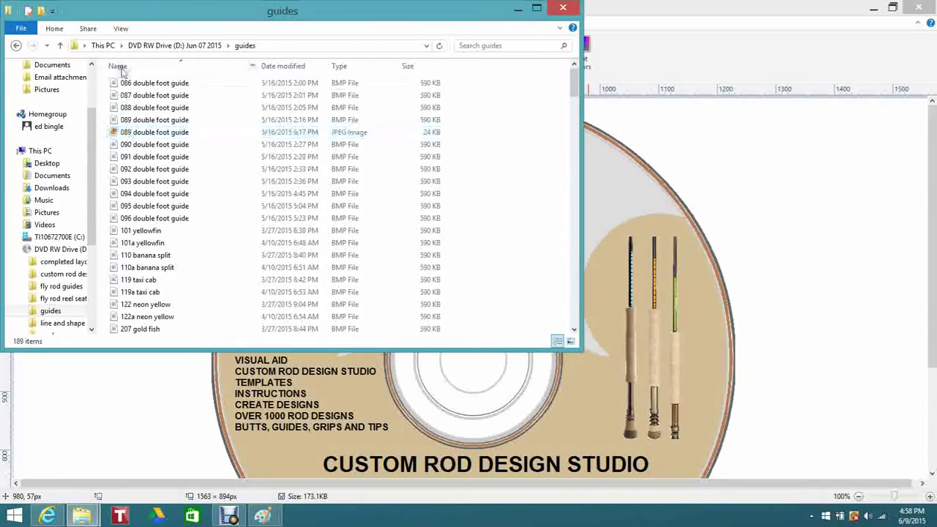
pyautogui.click(122, 28)
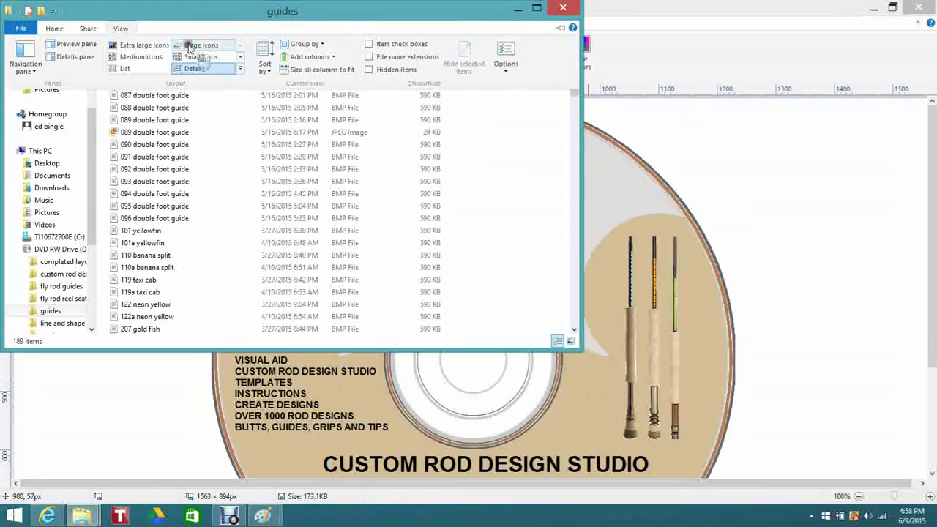
pyautogui.click(200, 45)
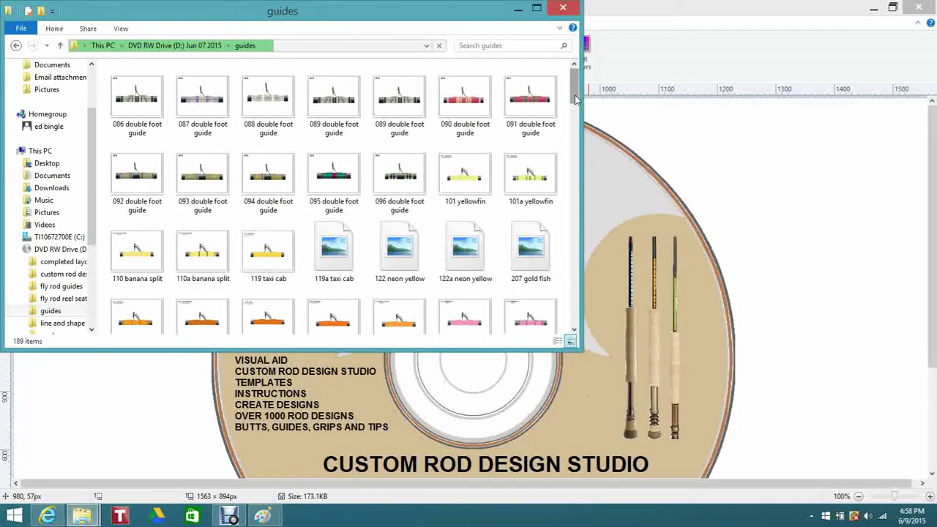
pyautogui.moveTo(575, 99); pyautogui.dragTo(578, 113)
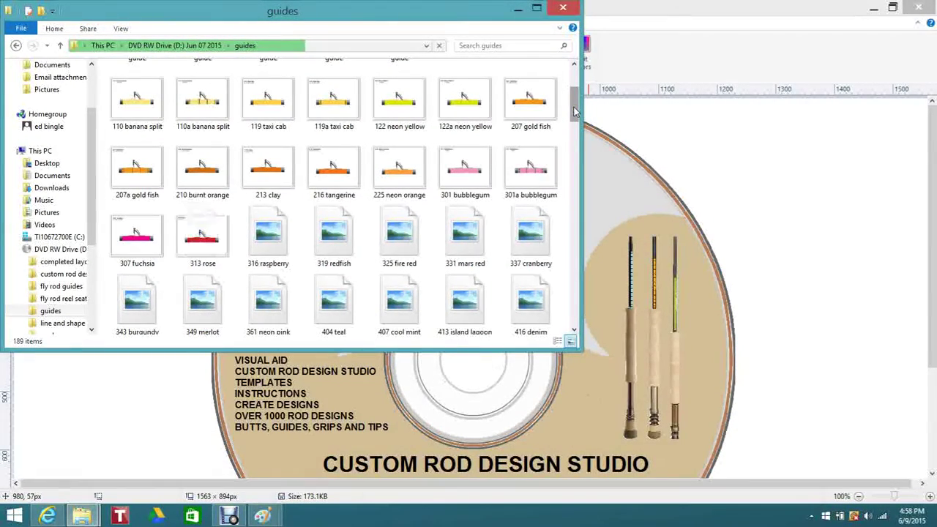
pyautogui.moveTo(574, 111); pyautogui.dragTo(574, 145)
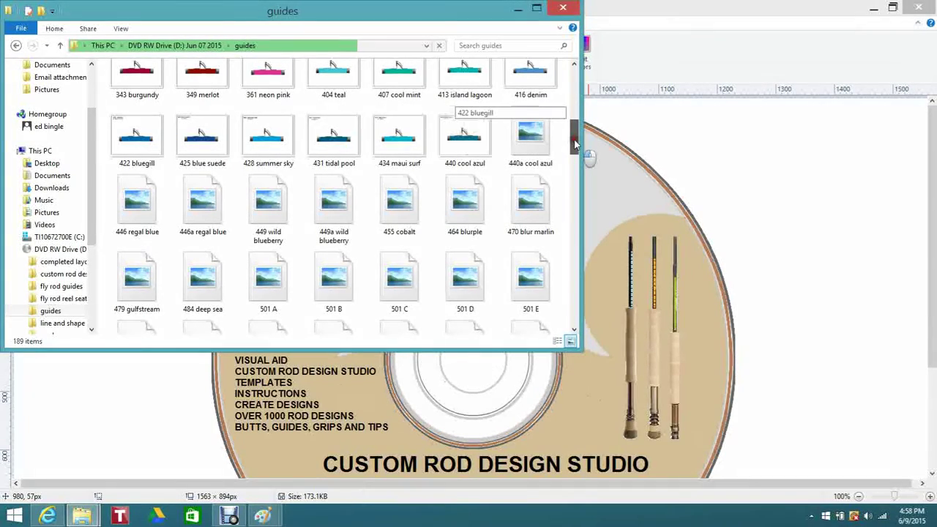
pyautogui.moveTo(574, 144); pyautogui.dragTo(575, 184)
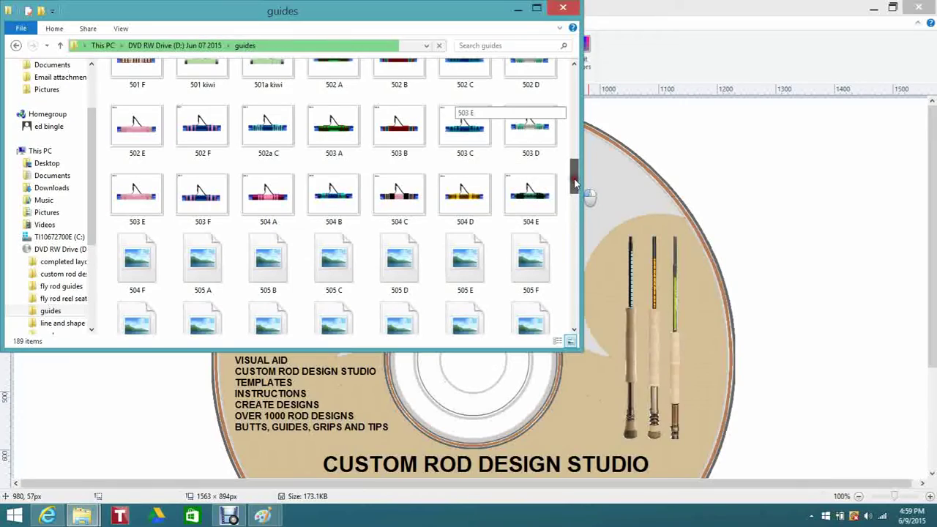
# Step: Scroll the guides folder down to the custom guide RG images and select RG24
pyautogui.moveTo(575, 184); pyautogui.dragTo(574, 268)
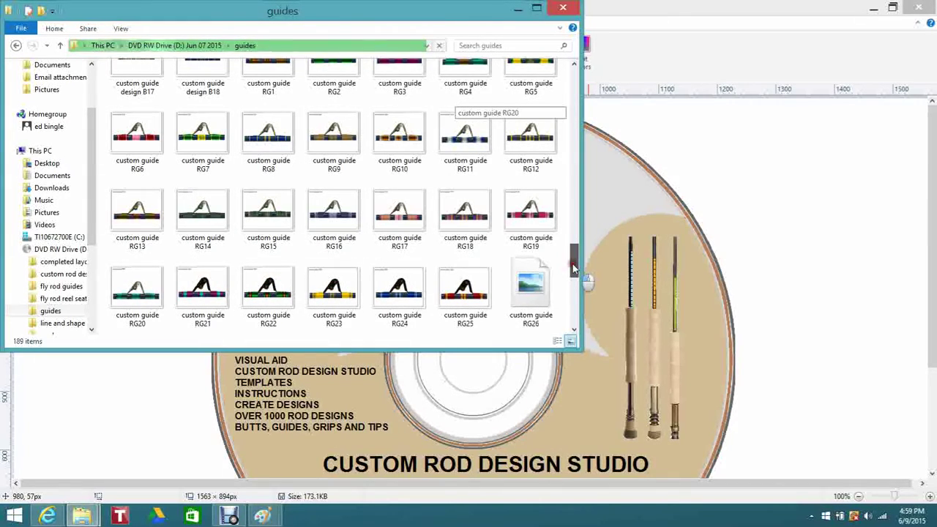
pyautogui.moveTo(574, 269); pyautogui.dragTo(588, 287)
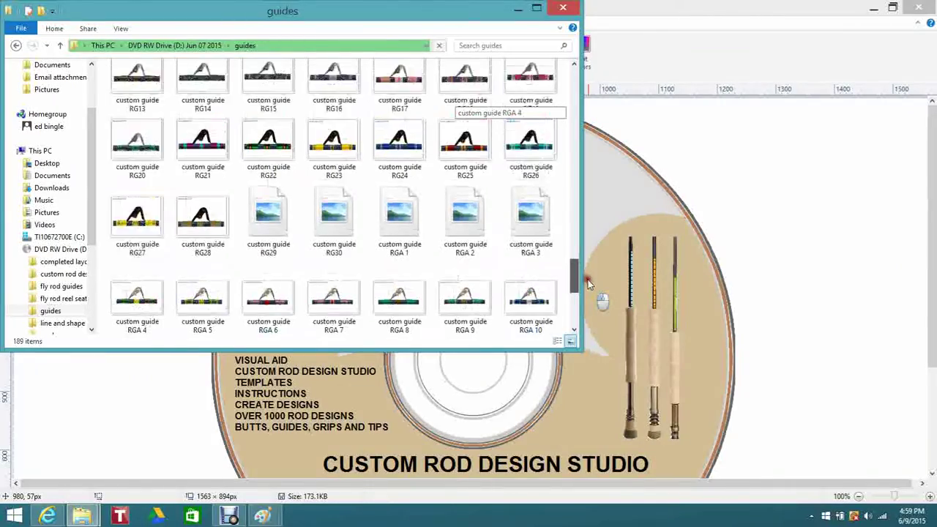
pyautogui.moveTo(589, 284); pyautogui.dragTo(589, 249)
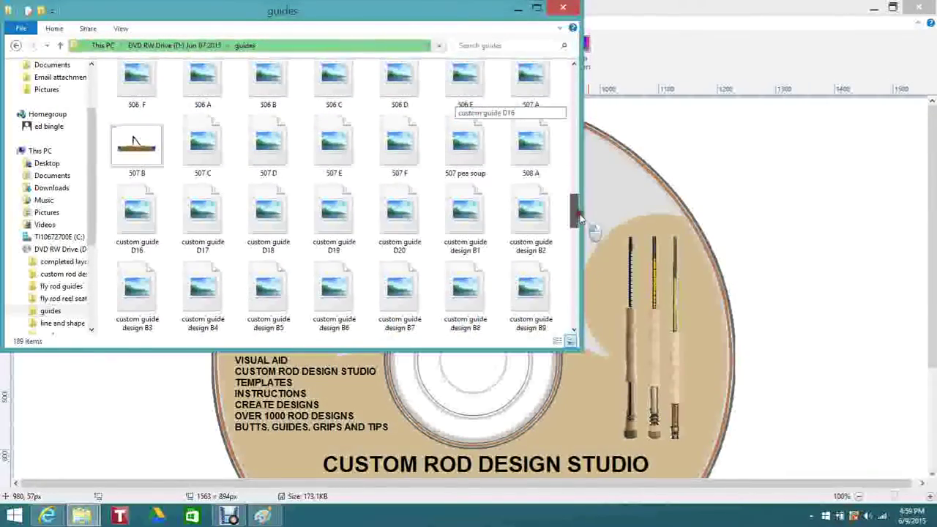
pyautogui.moveTo(577, 212); pyautogui.dragTo(584, 278)
pyautogui.click(417, 183)
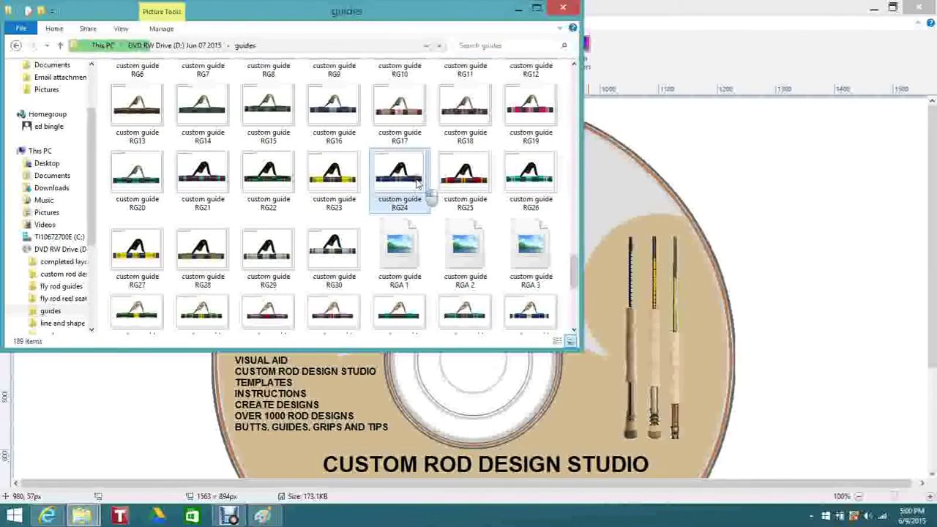
# Step: View custom guide RG24, then open the Word Read Me from the DVD's readme folder
pyautogui.doubleClick(417, 184)
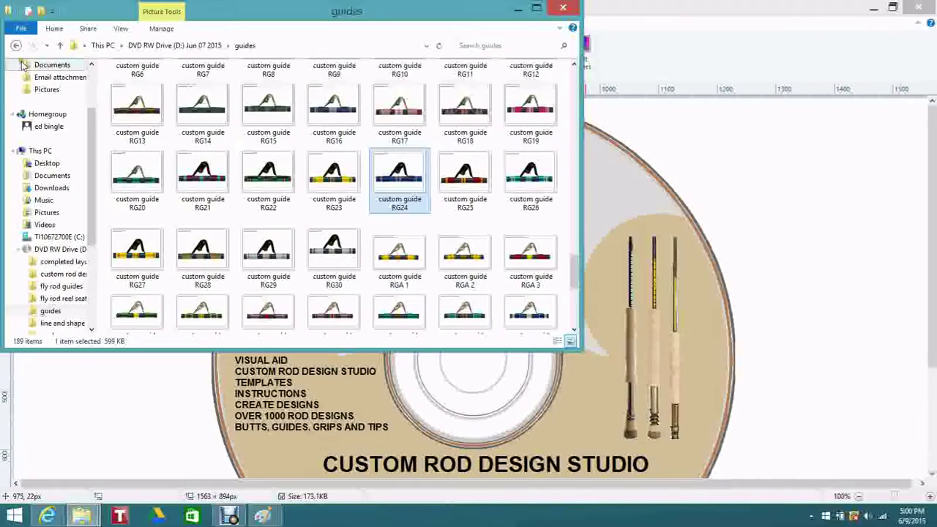
pyautogui.click(15, 46)
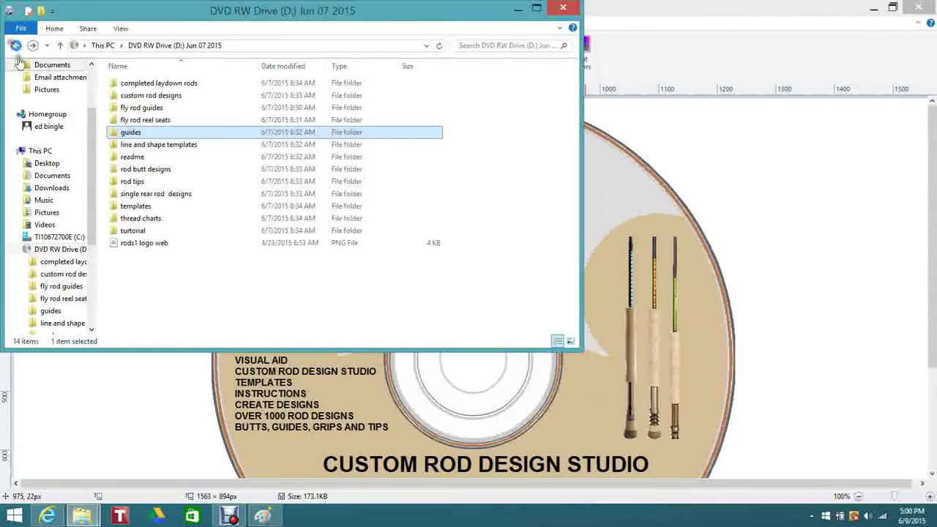
pyautogui.click(133, 160)
pyautogui.doubleClick(133, 161)
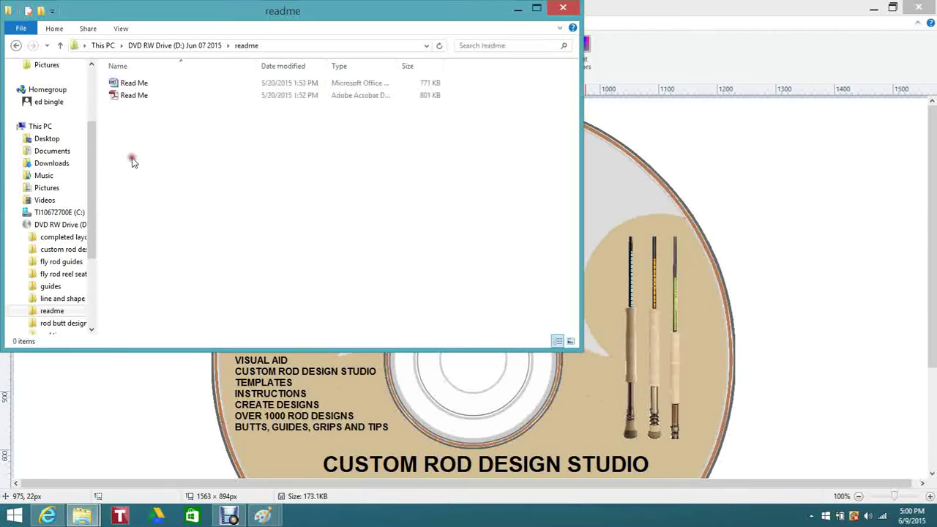
pyautogui.click(128, 84)
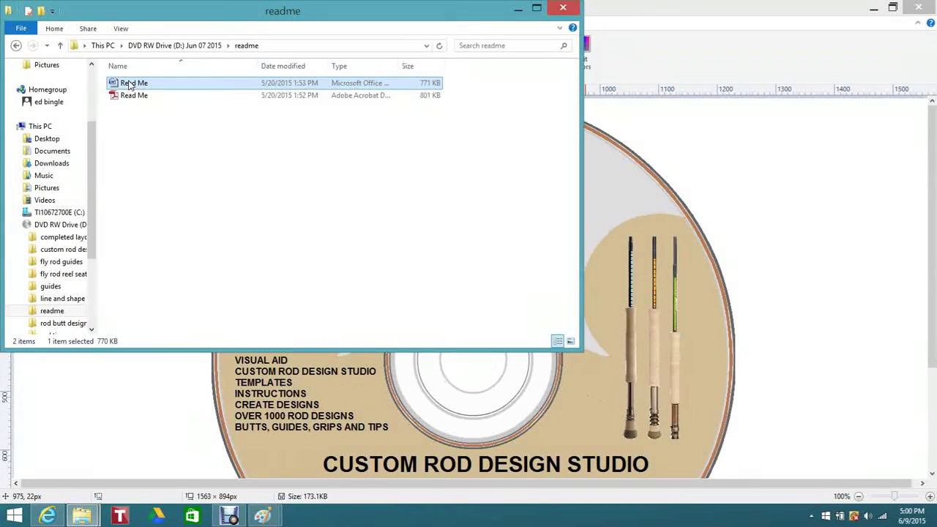
pyautogui.doubleClick(129, 84)
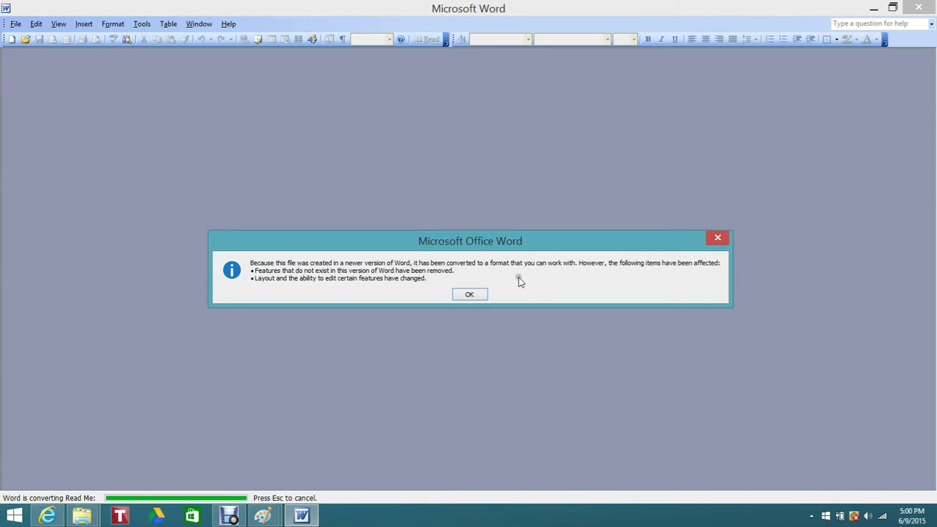
# Step: Dismiss Word's compatibility notice and look over the opening of the Read Me
pyautogui.click(486, 297)
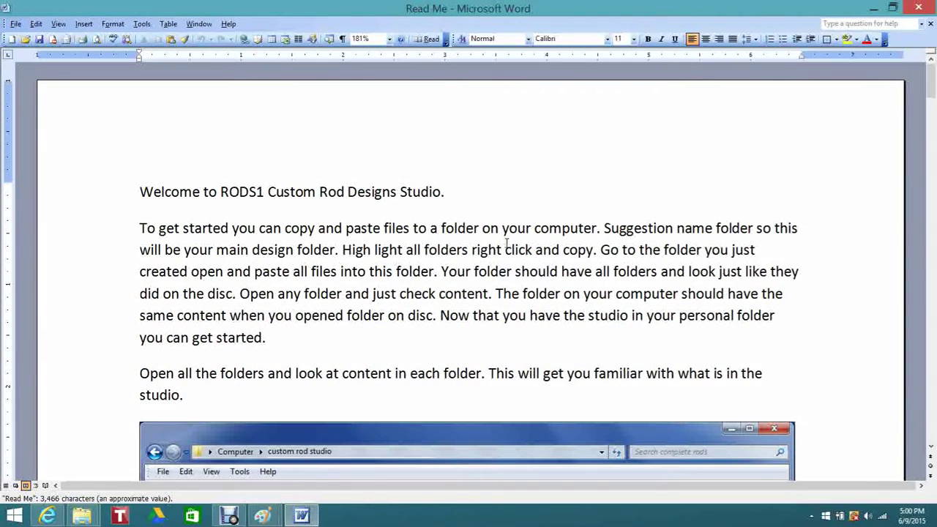
pyautogui.scroll(-10, 506, 243)
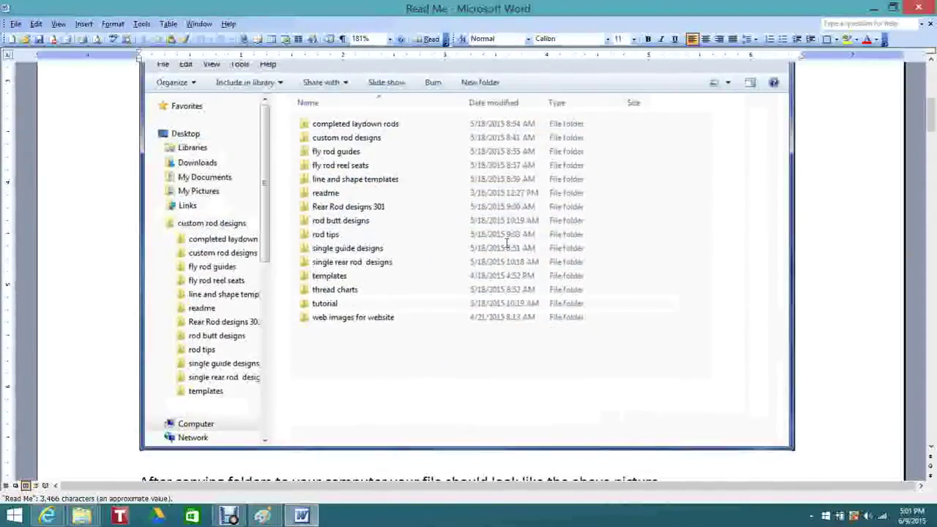
pyautogui.scroll(-3, 506, 242)
pyautogui.scroll(12, 505, 243)
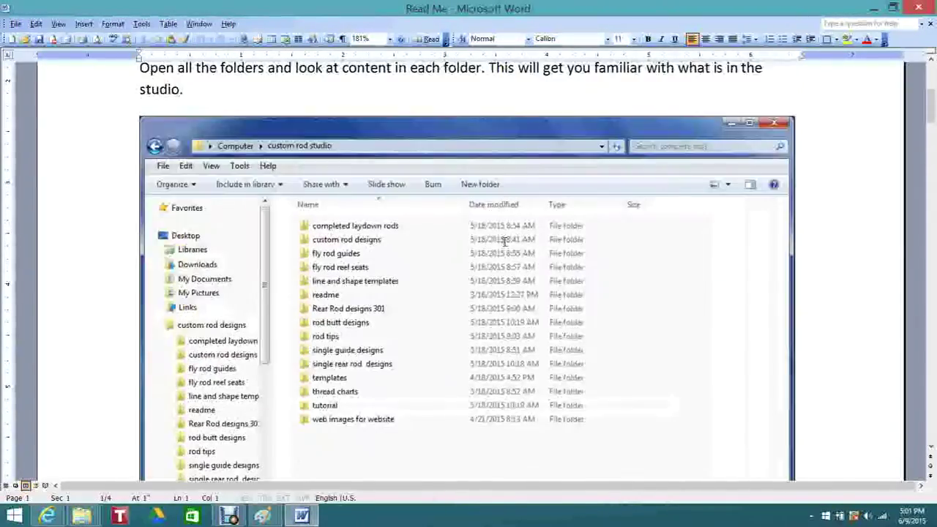
pyautogui.scroll(3, 504, 241)
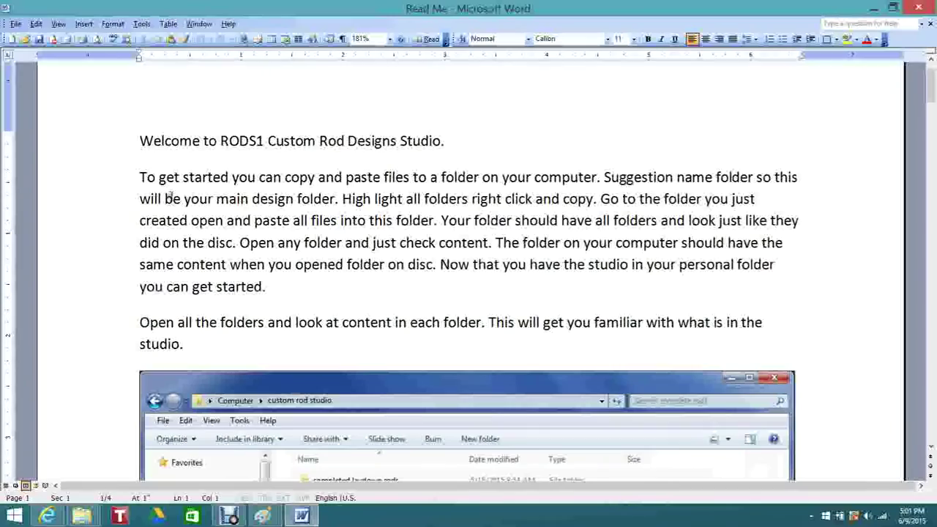
# Step: Read through the Read Me to the video website link and contact lines on page 4
pyautogui.scroll(-10, 344, 216)
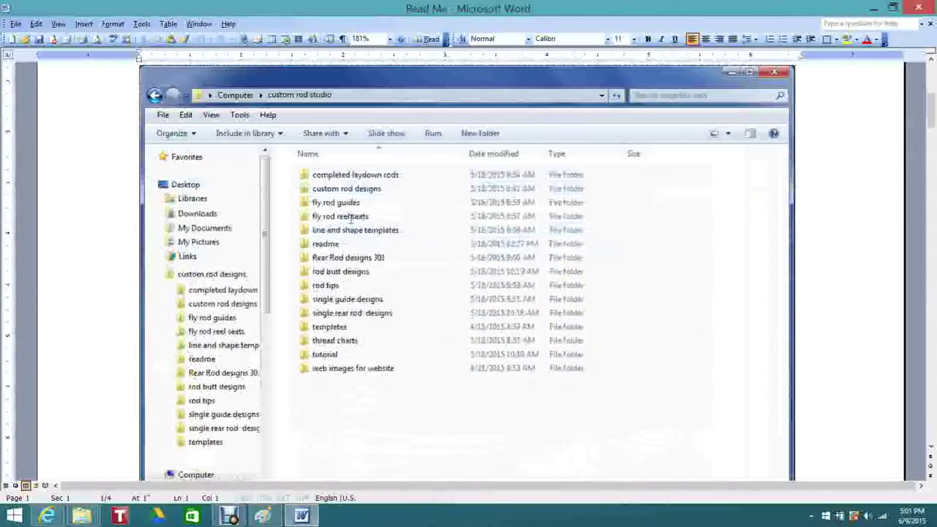
pyautogui.scroll(-10, 351, 219)
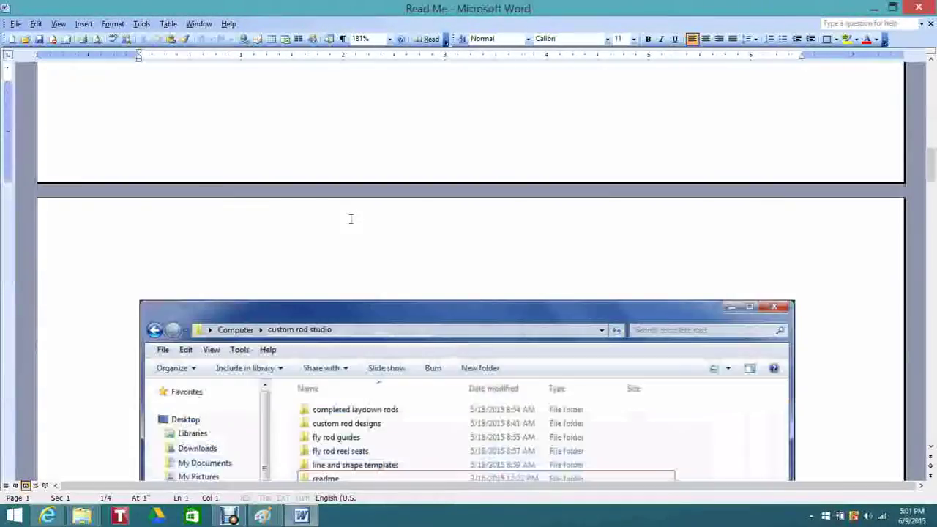
pyautogui.scroll(-12, 351, 218)
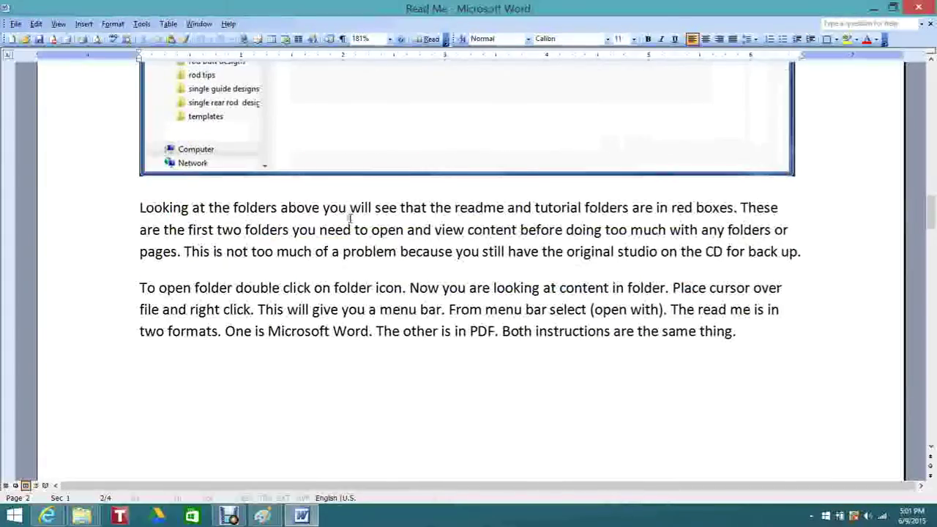
pyautogui.scroll(-10, 349, 218)
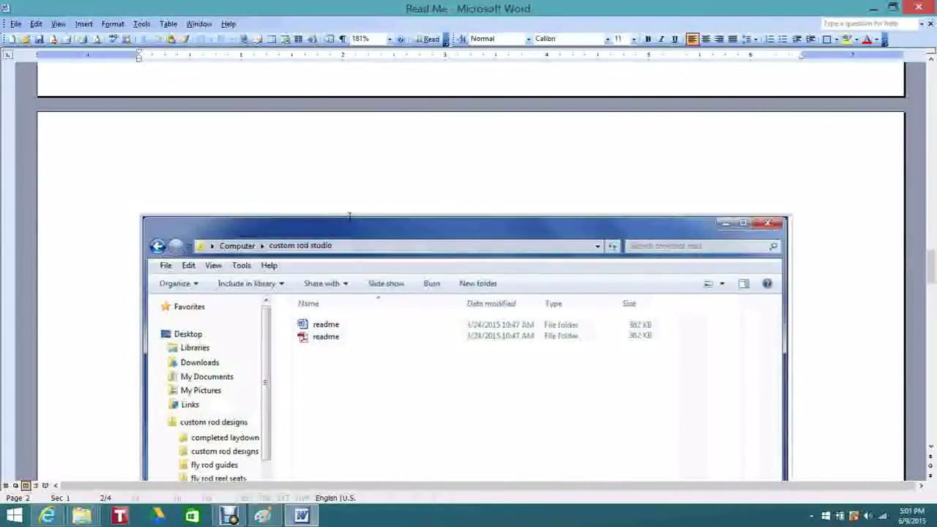
pyautogui.scroll(-10, 349, 217)
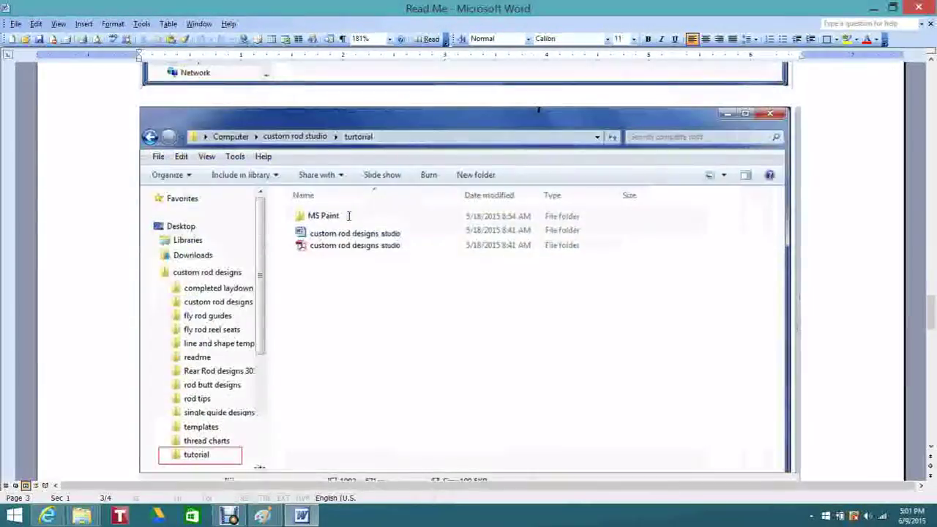
pyautogui.scroll(-5, 349, 216)
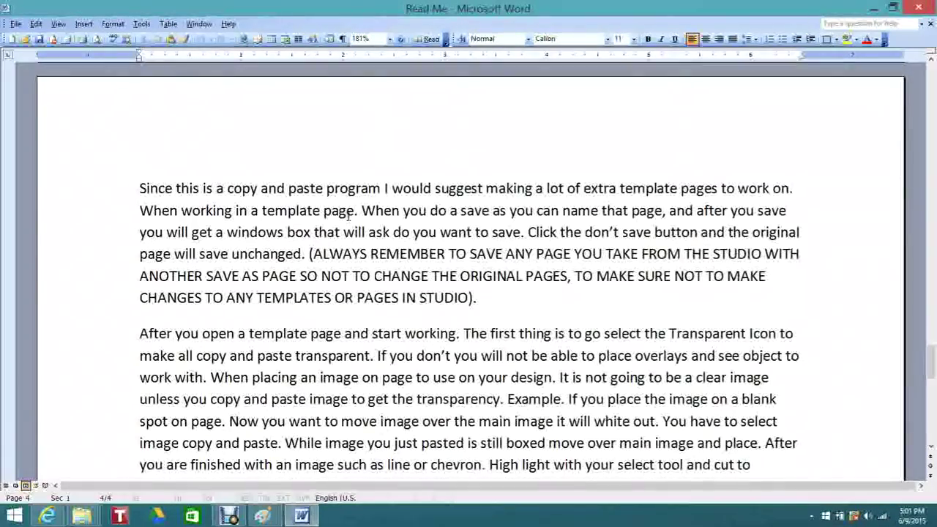
pyautogui.scroll(-2, 349, 213)
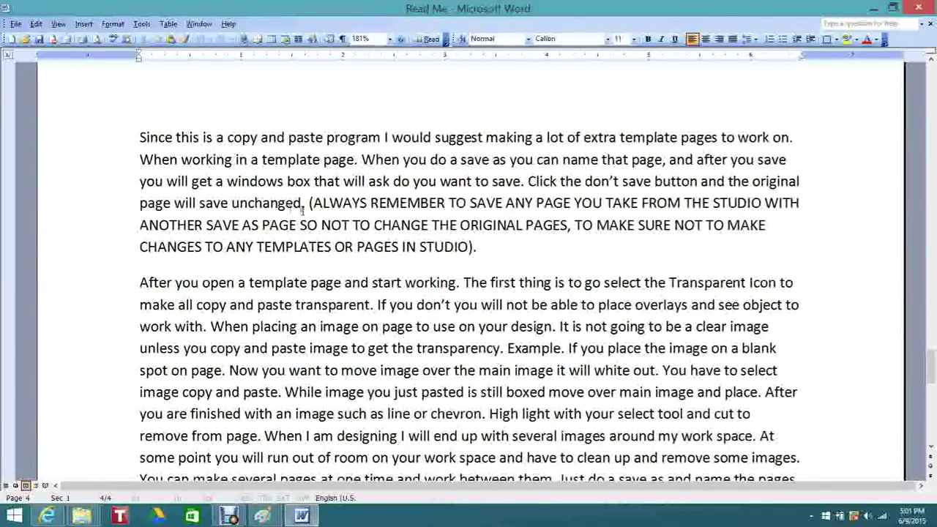
pyautogui.scroll(-1, 278, 204)
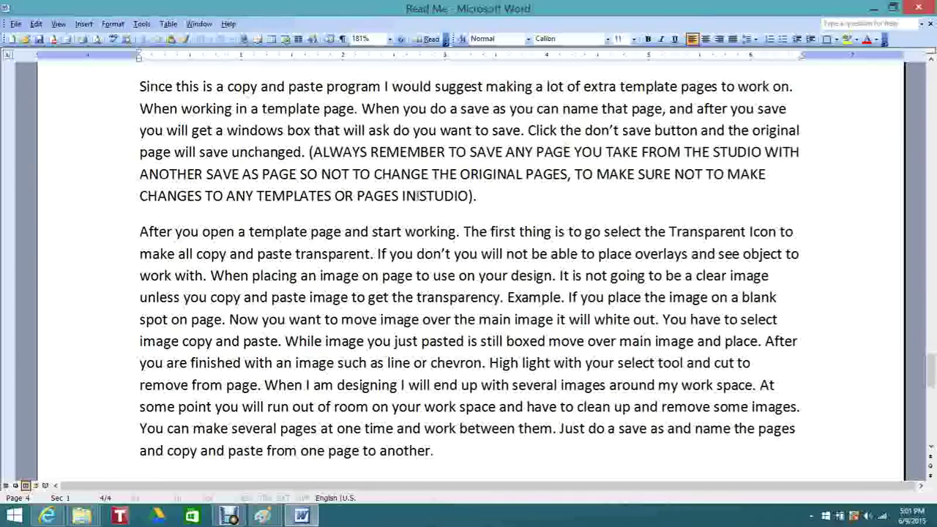
pyautogui.scroll(-11, 362, 206)
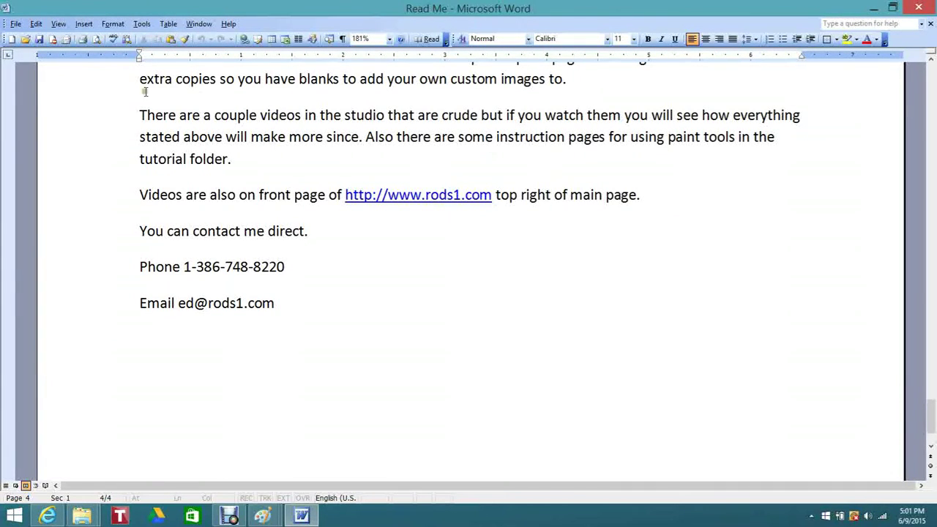
# Step: Close Word, open Read Me.pdf from the readme folder, and scroll through its four-page guide
pyautogui.click(920, 8)
pyautogui.click(126, 100)
pyautogui.doubleClick(126, 100)
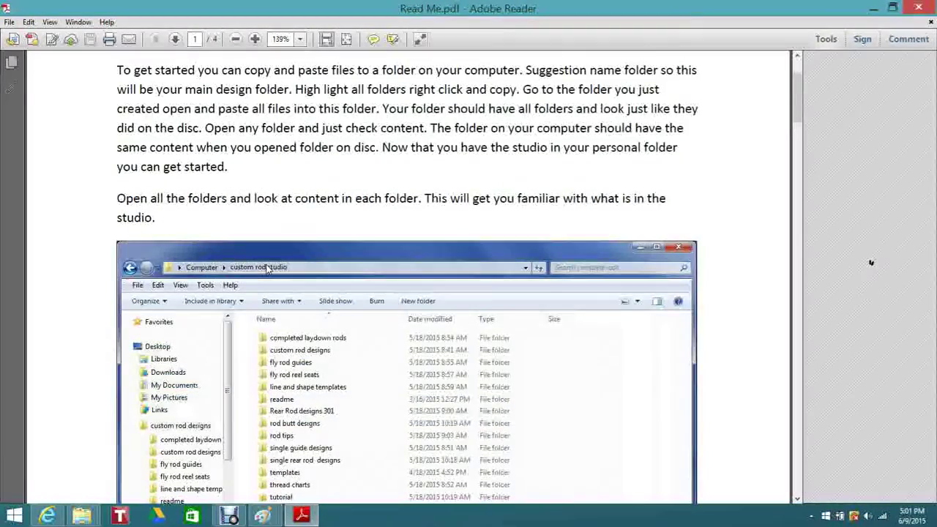
pyautogui.scroll(-10, 872, 263)
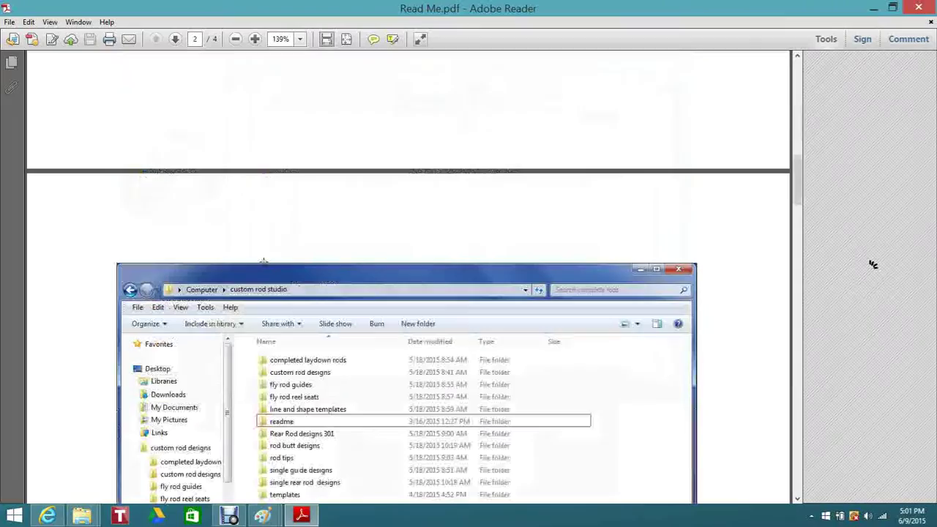
pyautogui.scroll(-6, 873, 268)
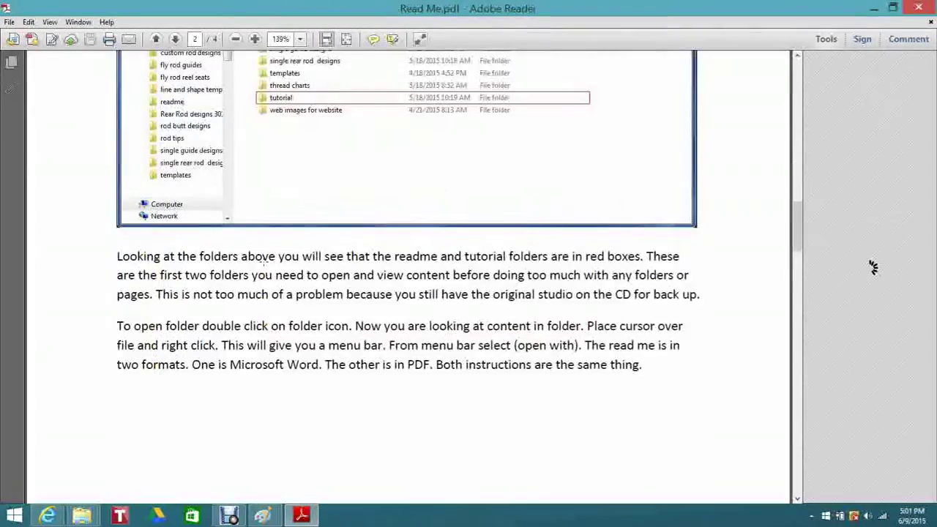
pyautogui.scroll(-10, 265, 266)
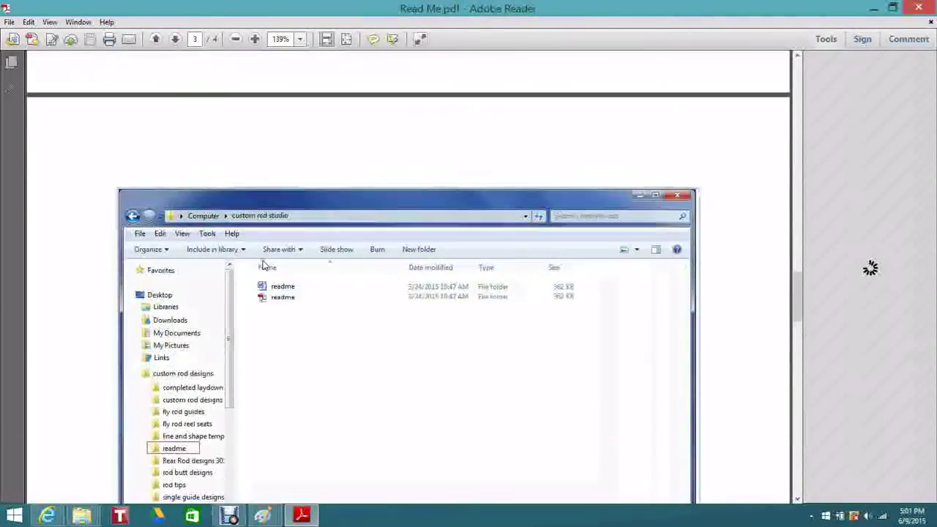